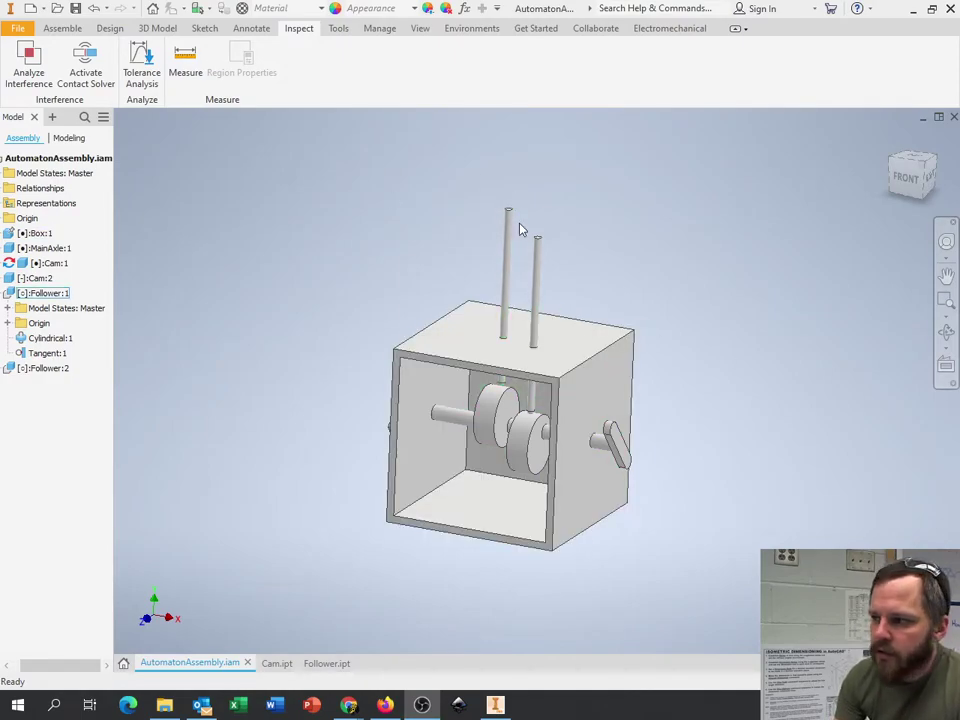
# Test the mechanism by turning the crank handle and moving the follower rod
pyautogui.moveTo(617, 439)
pyautogui.mouseDown()
pyautogui.moveTo(634, 497)
pyautogui.moveTo(628, 421)
pyautogui.moveTo(630, 454)
pyautogui.moveTo(606, 446)
pyautogui.mouseUp()
pyautogui.moveTo(506, 302); pyautogui.dragTo(507, 206)
pyautogui.click(862, 307)
pyautogui.moveTo(805, 323)
pyautogui.keyDown('shift'); pyautogui.mouseDown(button='middle')
pyautogui.moveTo(776, 319)
pyautogui.moveTo(794, 312)
pyautogui.moveTo(799, 328)
pyautogui.moveTo(804, 317)
pyautogui.mouseUp(button='middle'); pyautogui.keyUp('shift')
# Create an in-place component named Hand from the Standard.ipt template, based on the box's side face beside the crank
pyautogui.click(56, 30)
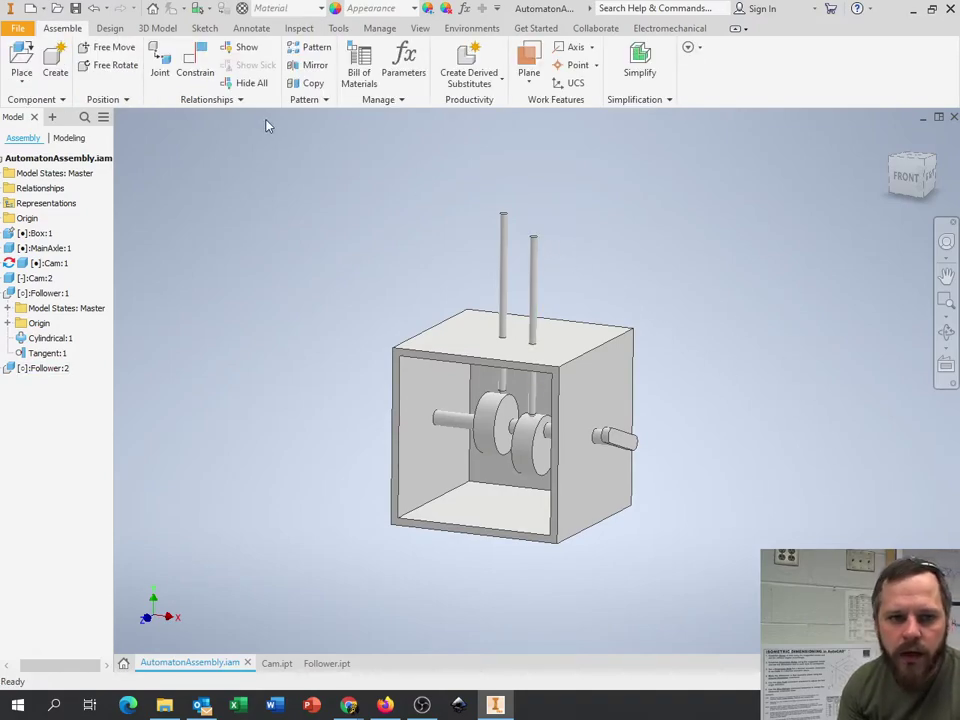
pyautogui.click(54, 62)
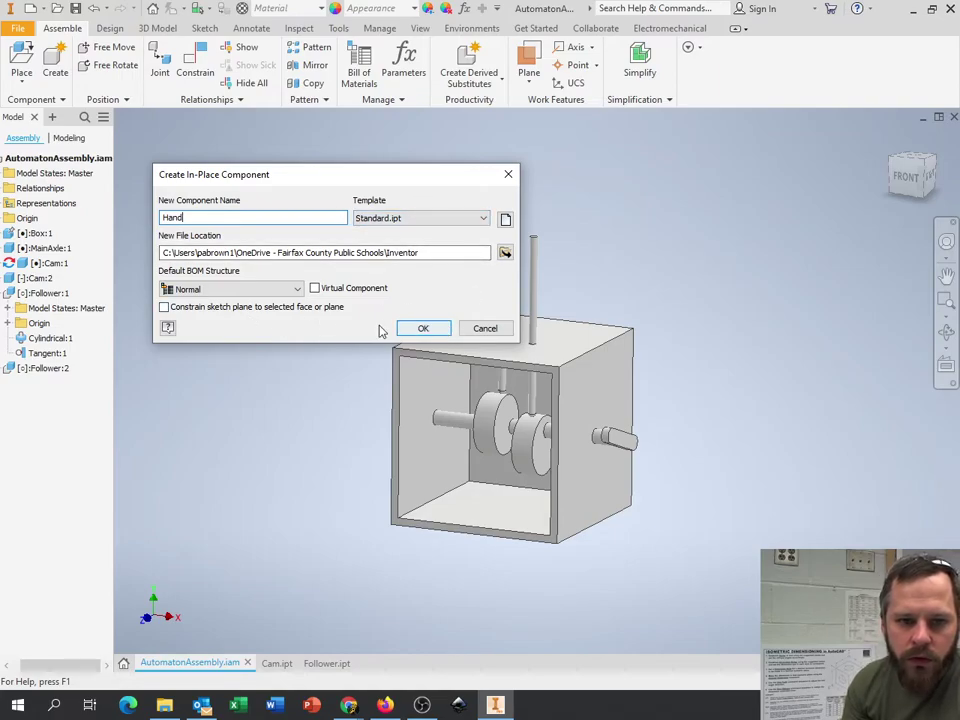
pyautogui.click(422, 328)
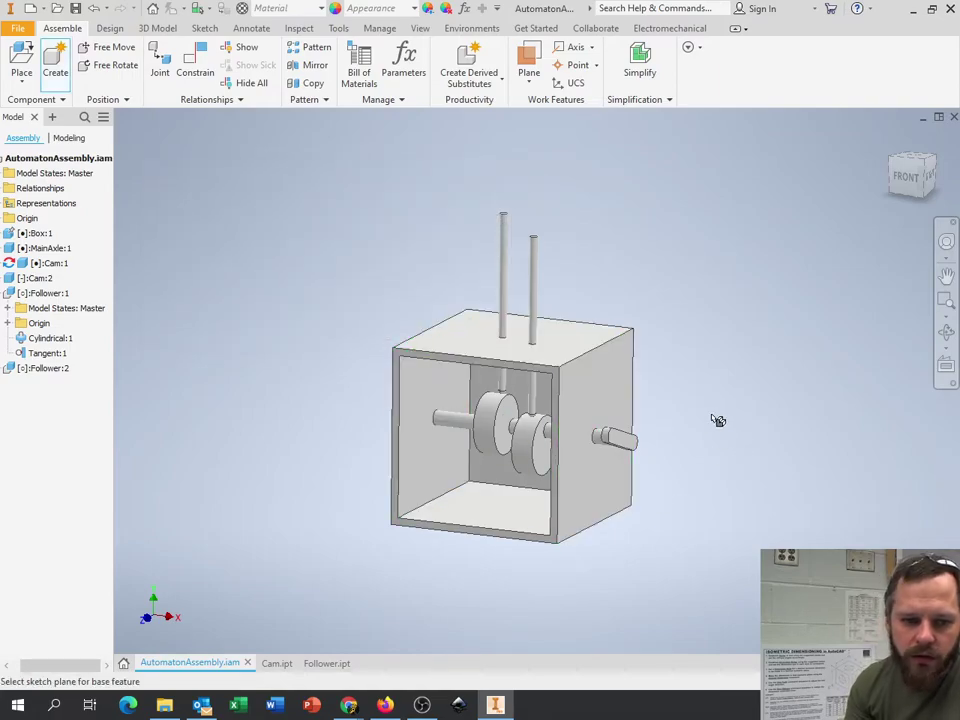
pyautogui.click(595, 383)
pyautogui.keyDown('shift'); pyautogui.moveTo(699, 405); pyautogui.dragTo(655, 394, button='middle'); pyautogui.keyUp('shift')
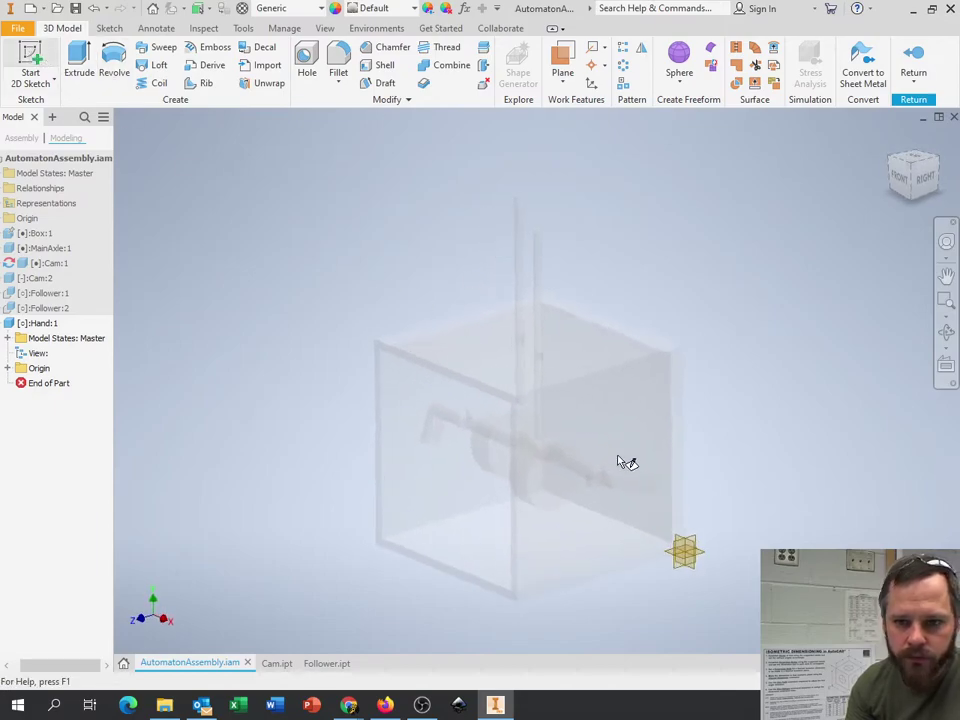
# Start a sketch on the Hand's origin plane facing the right view and draw a palm circle about 1.8 in across atop the taller follower
pyautogui.press('s')
pyautogui.click(683, 551)
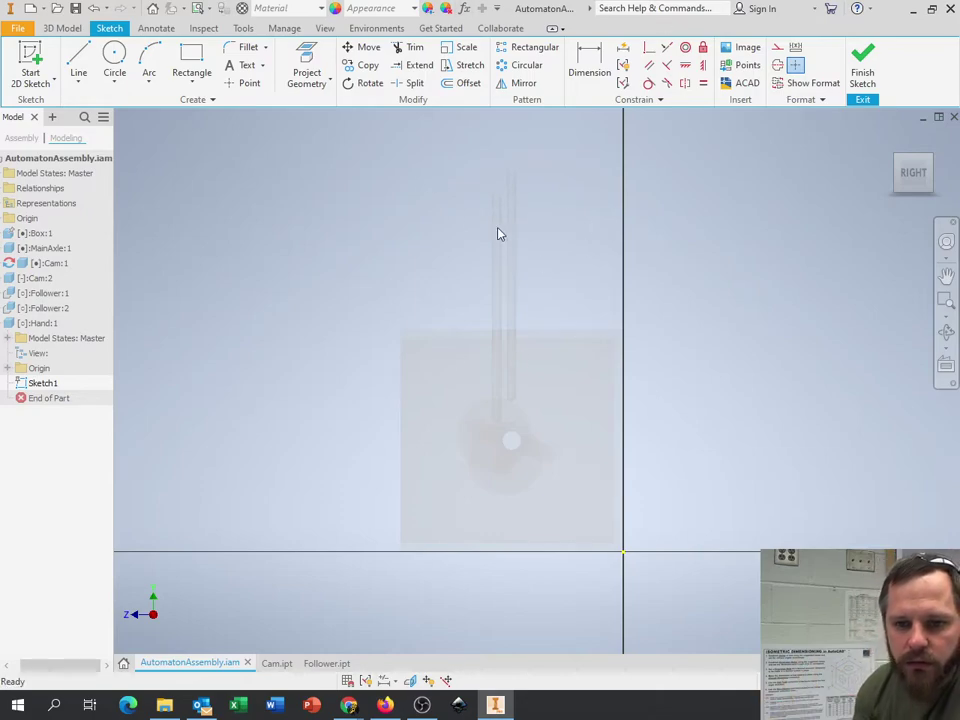
pyautogui.click(114, 60)
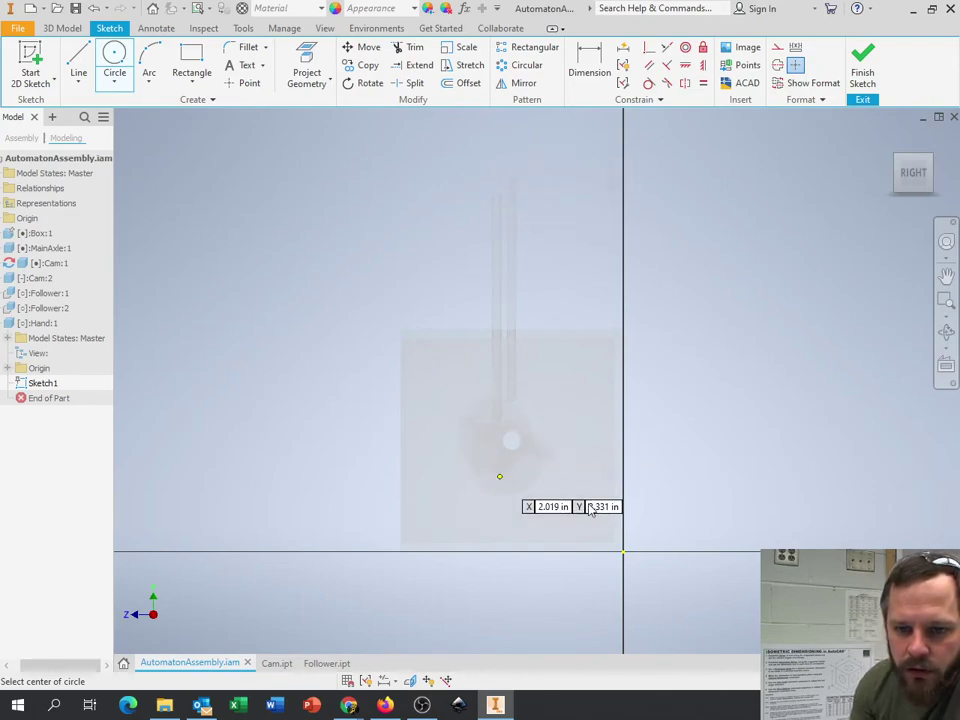
pyautogui.moveTo(657, 561)
pyautogui.mouseDown(button='middle')
pyautogui.moveTo(603, 515)
pyautogui.moveTo(621, 527)
pyautogui.moveTo(546, 508)
pyautogui.moveTo(533, 555)
pyautogui.mouseUp(button='middle')
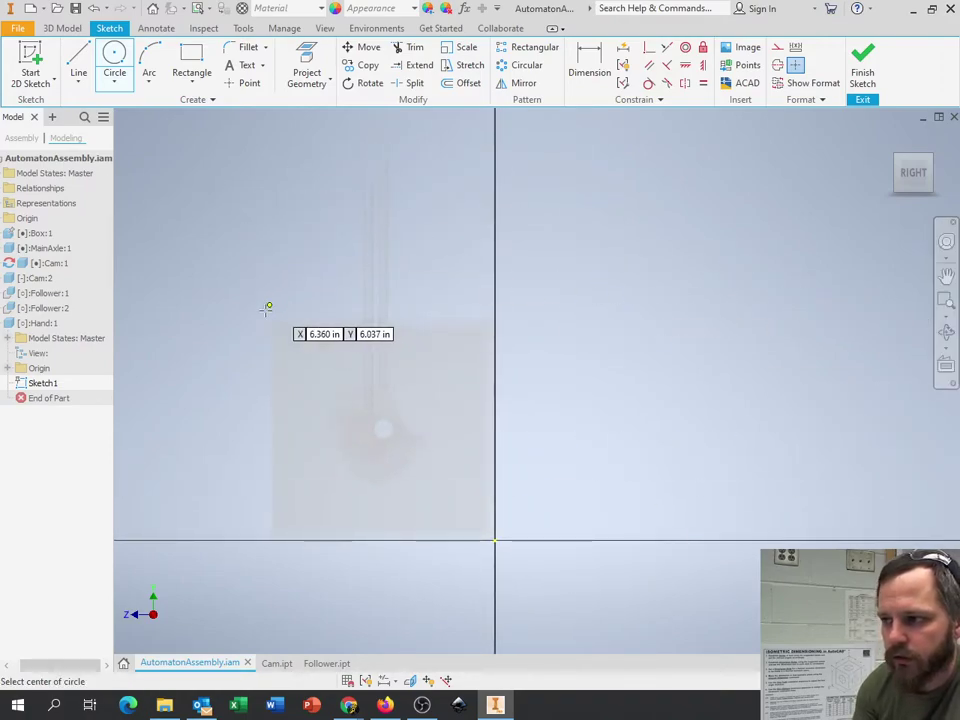
pyautogui.moveTo(508, 326)
pyautogui.mouseDown(button='middle')
pyautogui.moveTo(568, 279)
pyautogui.moveTo(509, 303)
pyautogui.moveTo(508, 351)
pyautogui.moveTo(495, 364)
pyautogui.moveTo(530, 419)
pyautogui.mouseUp(button='middle')
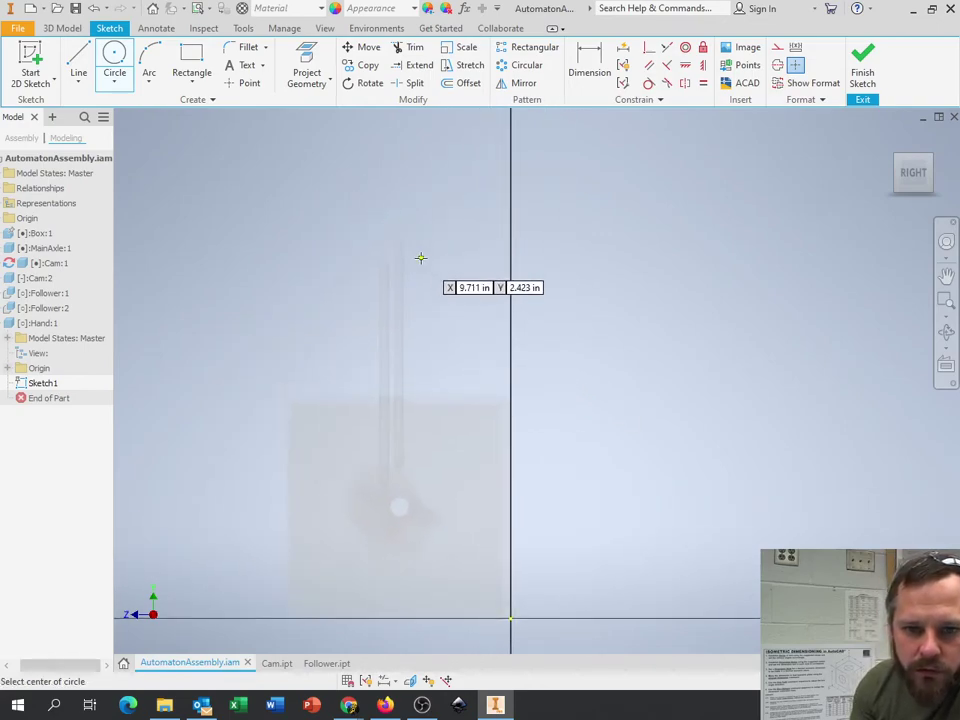
pyautogui.scroll(-4, 400, 250)
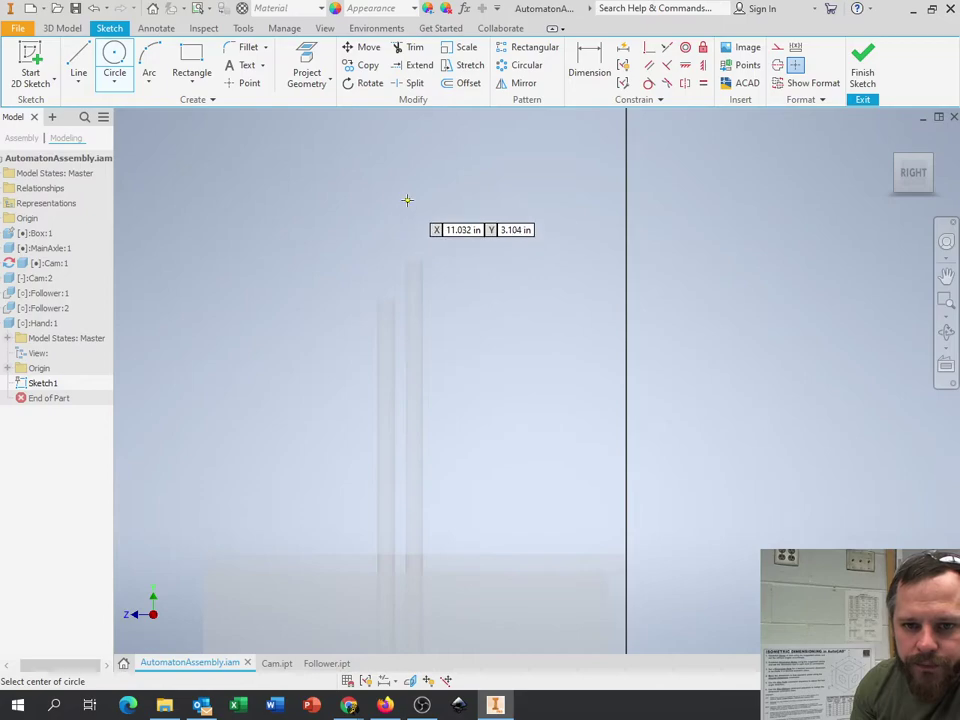
pyautogui.click(411, 203)
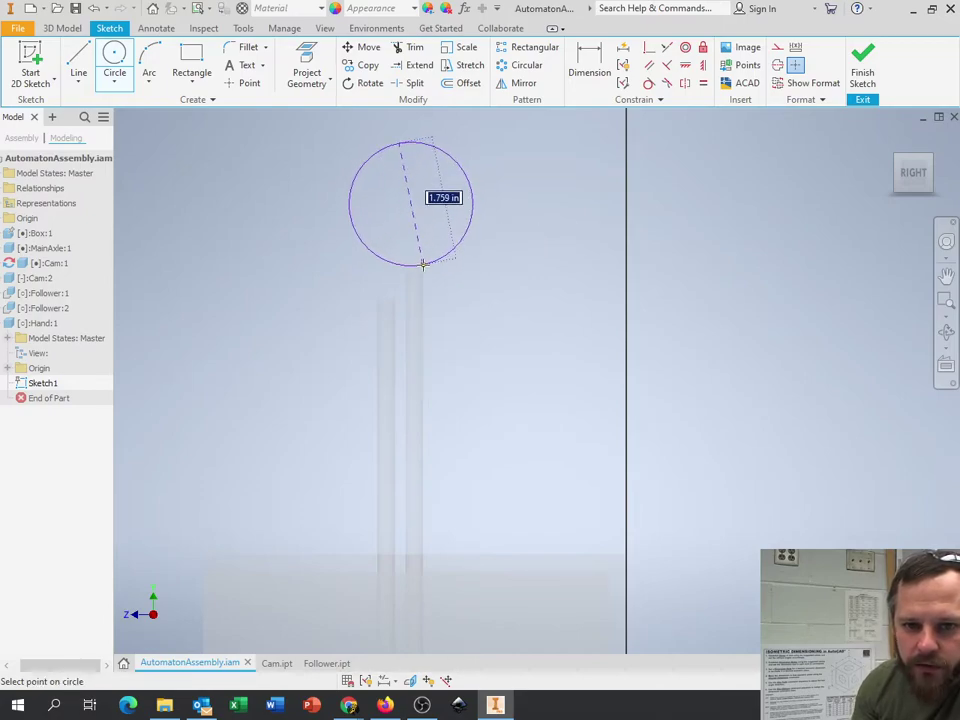
pyautogui.click(413, 270)
pyautogui.moveTo(533, 250); pyautogui.dragTo(544, 351, button='middle')
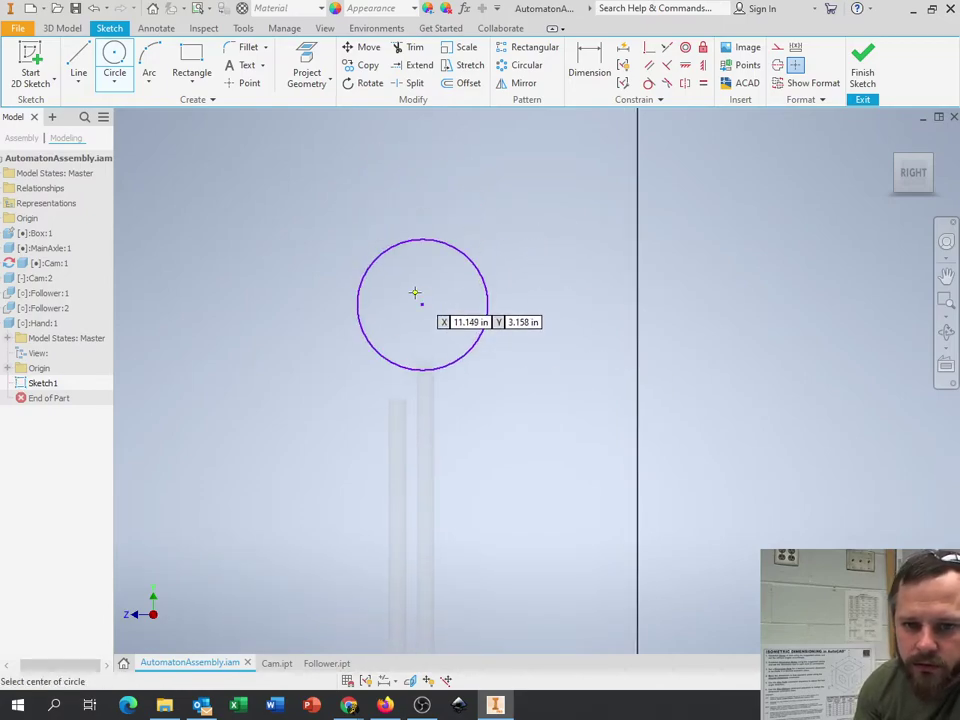
# Draw a vertical center point slot about 2 in long between arc centers and 0.3 in wide as the outer finger
pyautogui.click(116, 85)
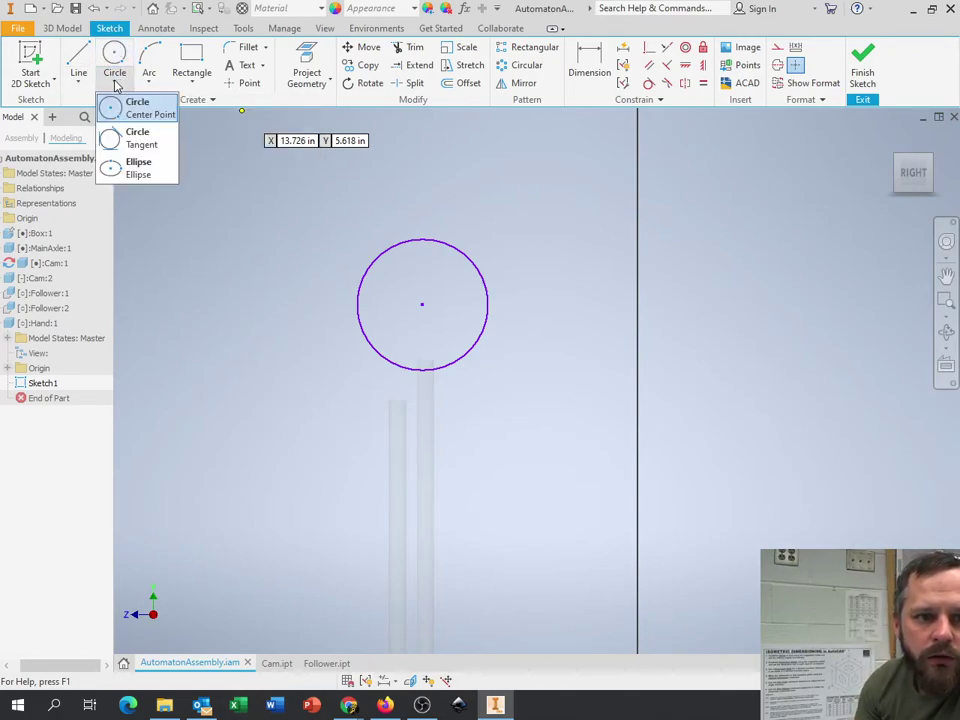
pyautogui.click(191, 85)
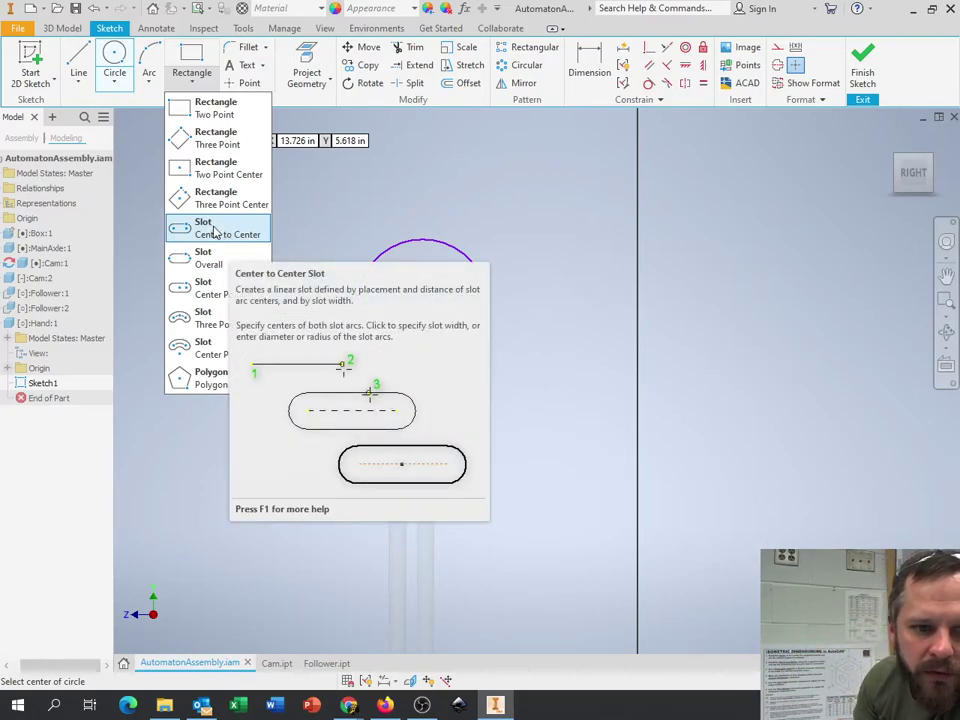
pyautogui.click(213, 292)
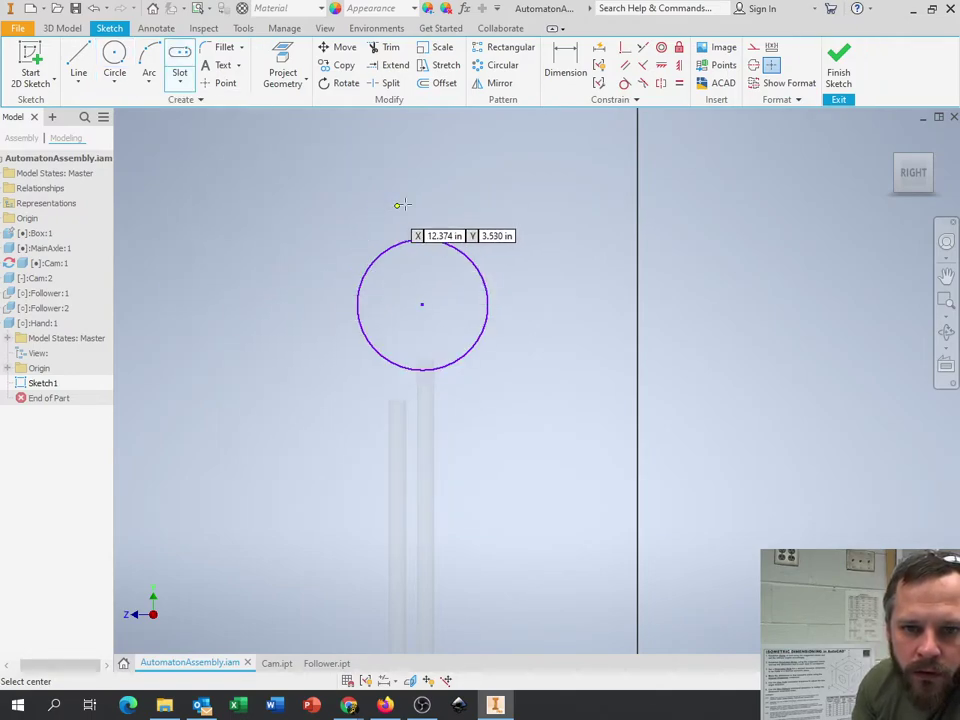
pyautogui.click(372, 194)
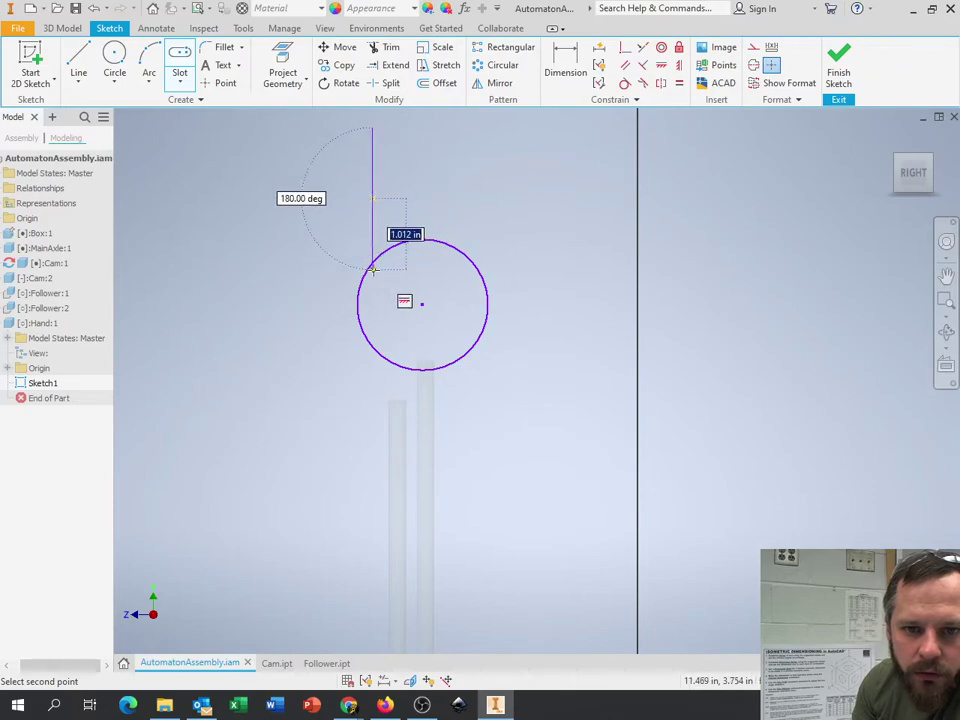
pyautogui.click(372, 268)
pyautogui.click(385, 272)
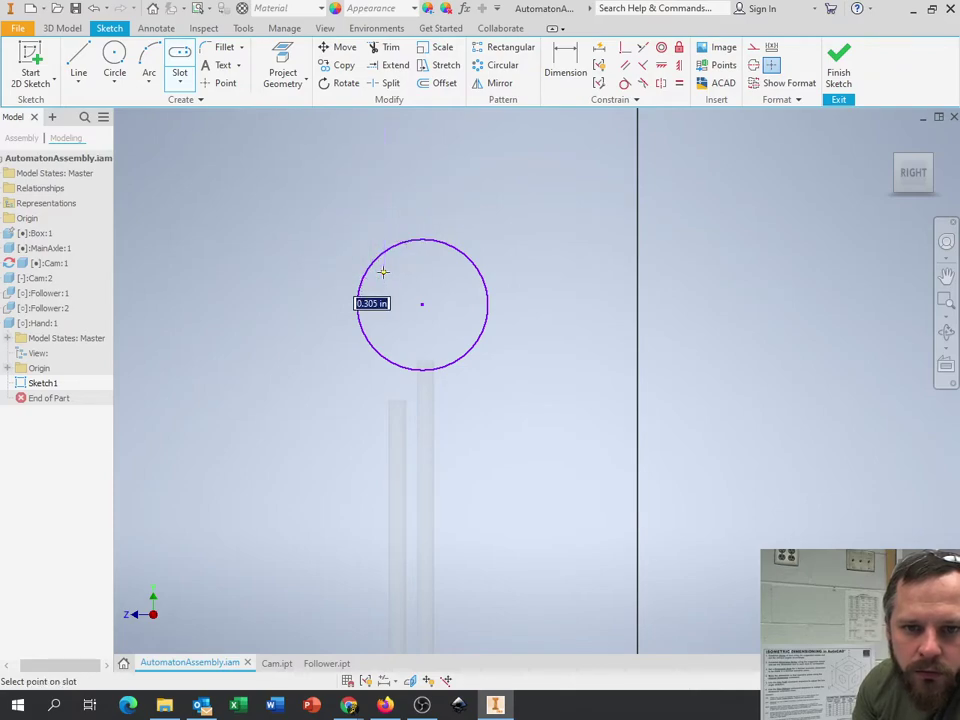
# Draw two more vertical slots beside the first finger, each overlapping the upper edge of the palm circle
pyautogui.click(414, 176)
pyautogui.click(414, 256)
pyautogui.click(429, 253)
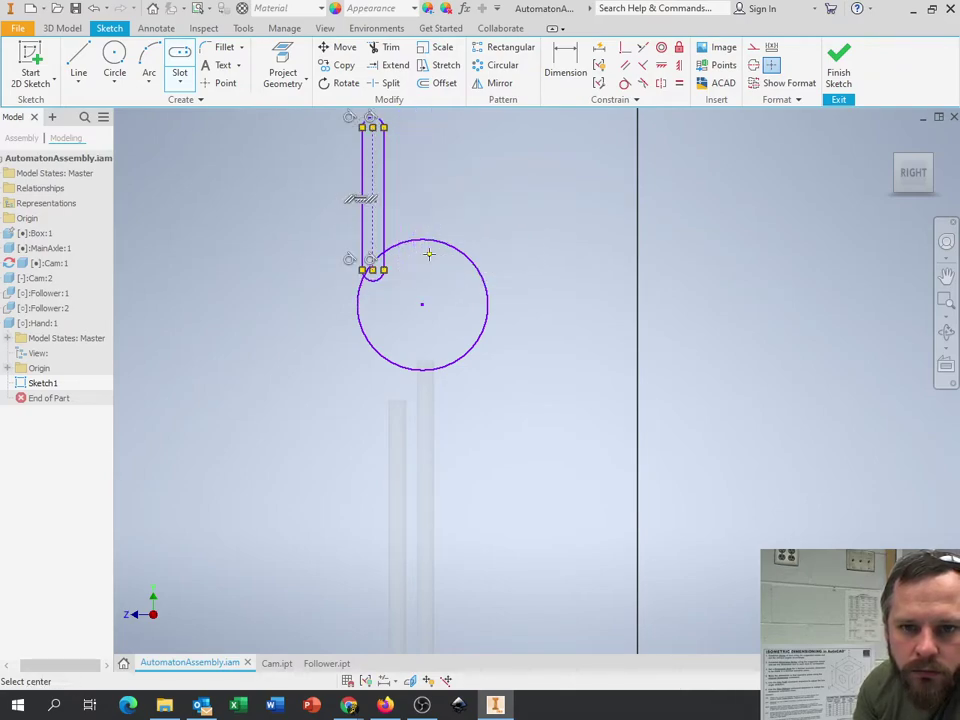
pyautogui.click(456, 184)
pyautogui.click(455, 259)
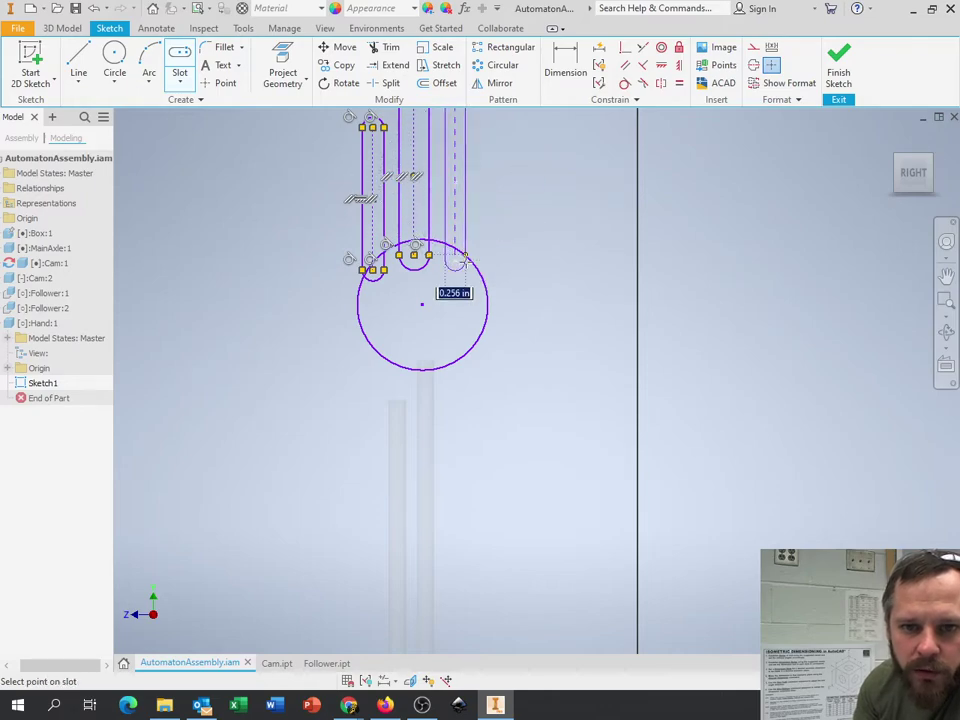
pyautogui.click(469, 261)
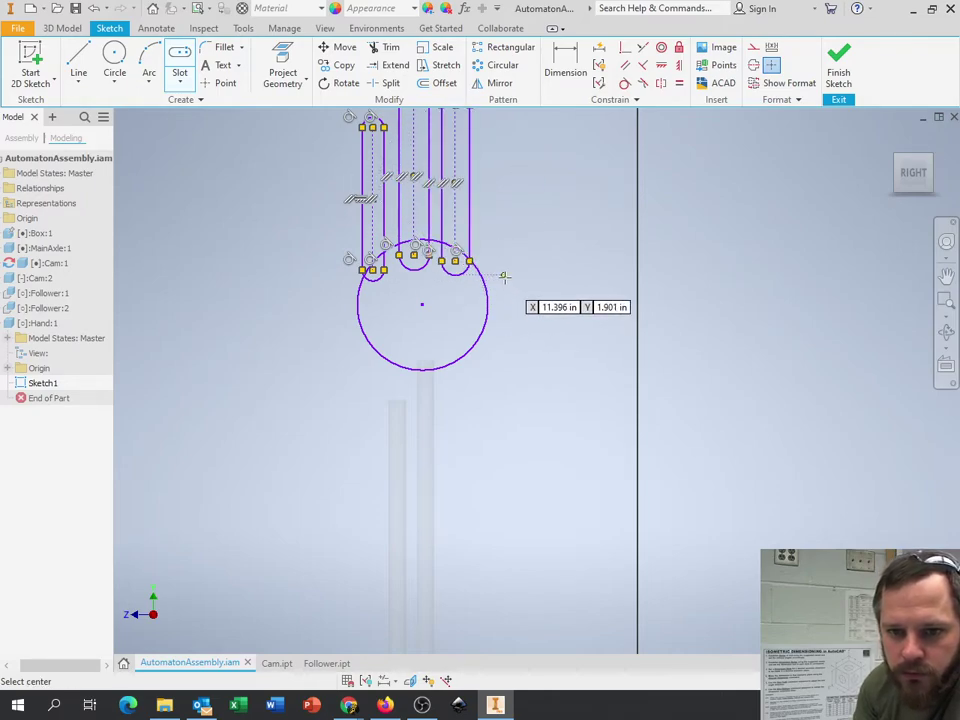
# Draw an angled thumb slot about 0.24 in wide overlapping the side of the palm circle, and finish the sketch
pyautogui.click(520, 244)
pyautogui.click(470, 301)
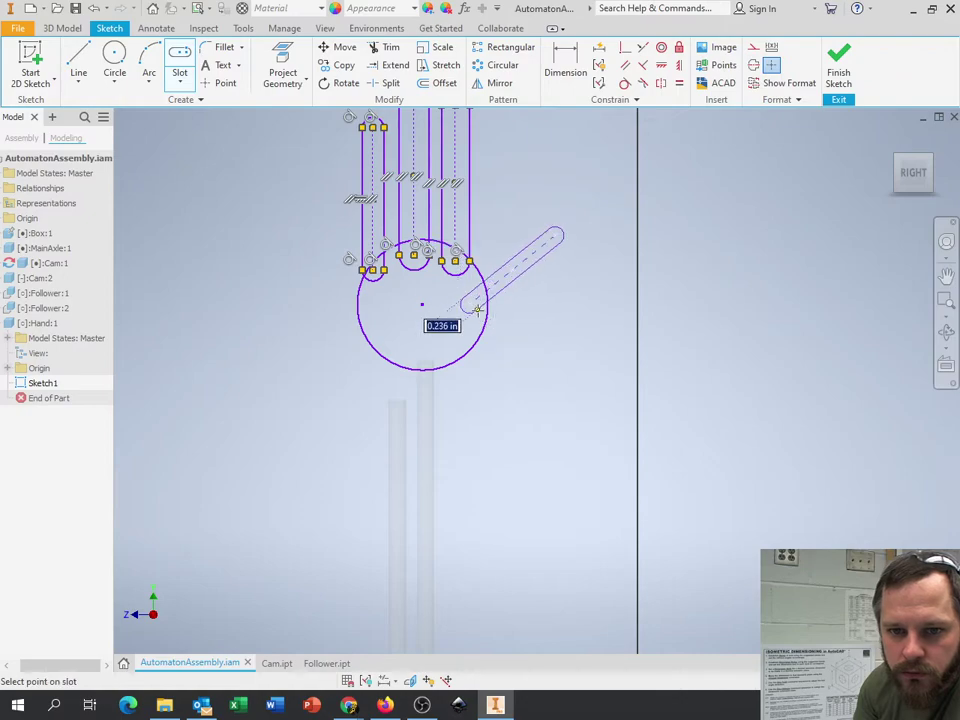
pyautogui.click(479, 313)
pyautogui.scroll(-3, 555, 278)
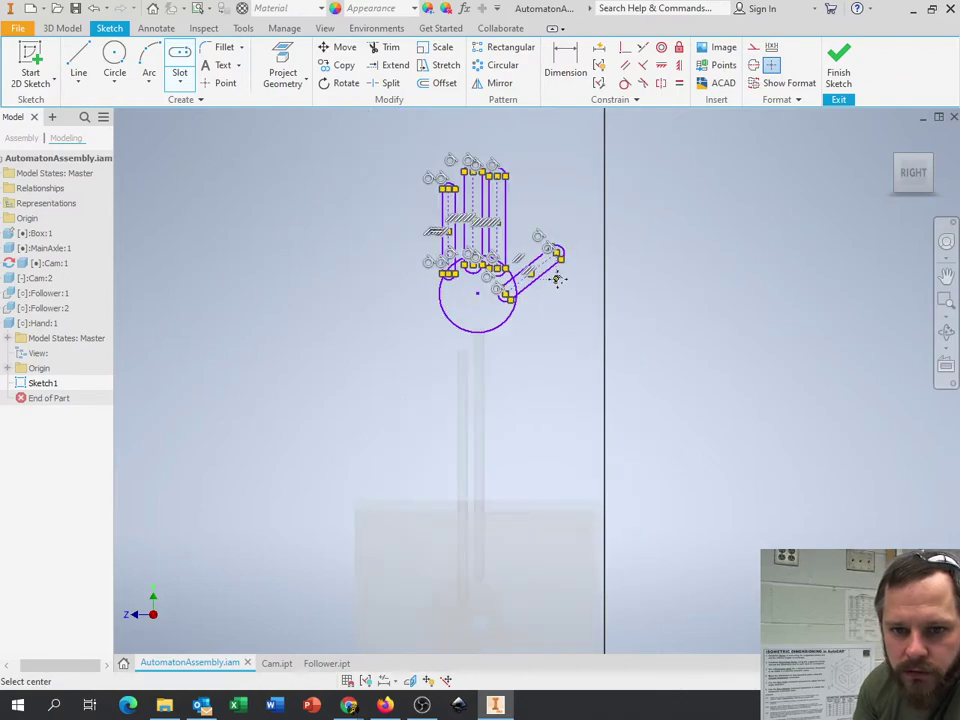
pyautogui.moveTo(556, 279); pyautogui.dragTo(525, 323, button='middle')
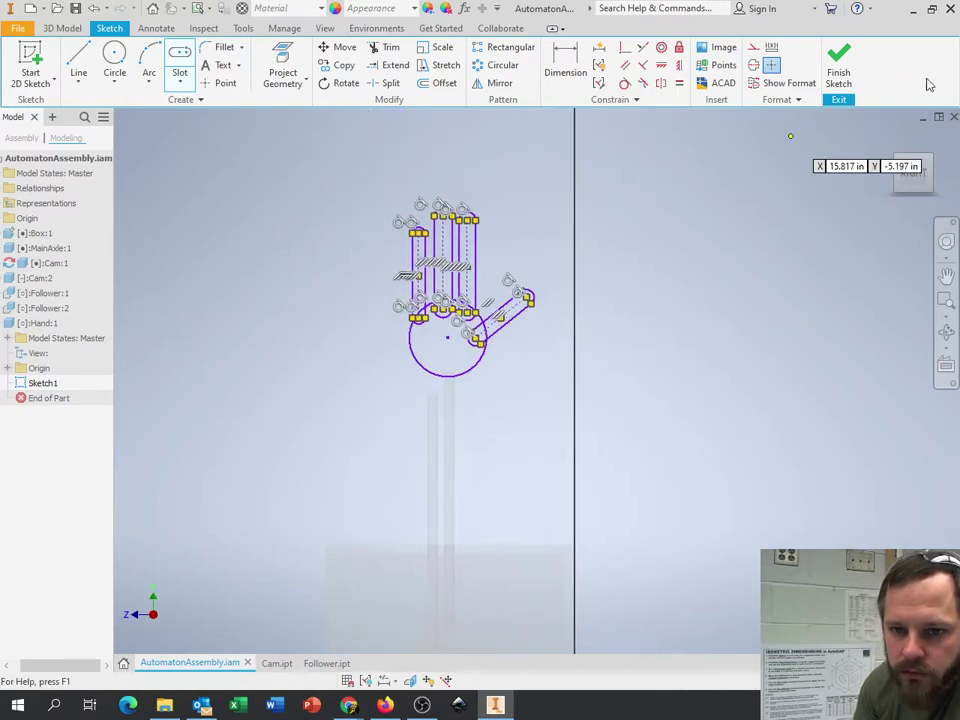
pyautogui.click(840, 70)
# Start an extrusion of the hand sketch with the outer finger and the palm as profiles
pyautogui.moveTo(704, 265); pyautogui.dragTo(578, 364, button='middle')
pyautogui.scroll(7, 562, 282)
pyautogui.scroll(-2, 548, 293)
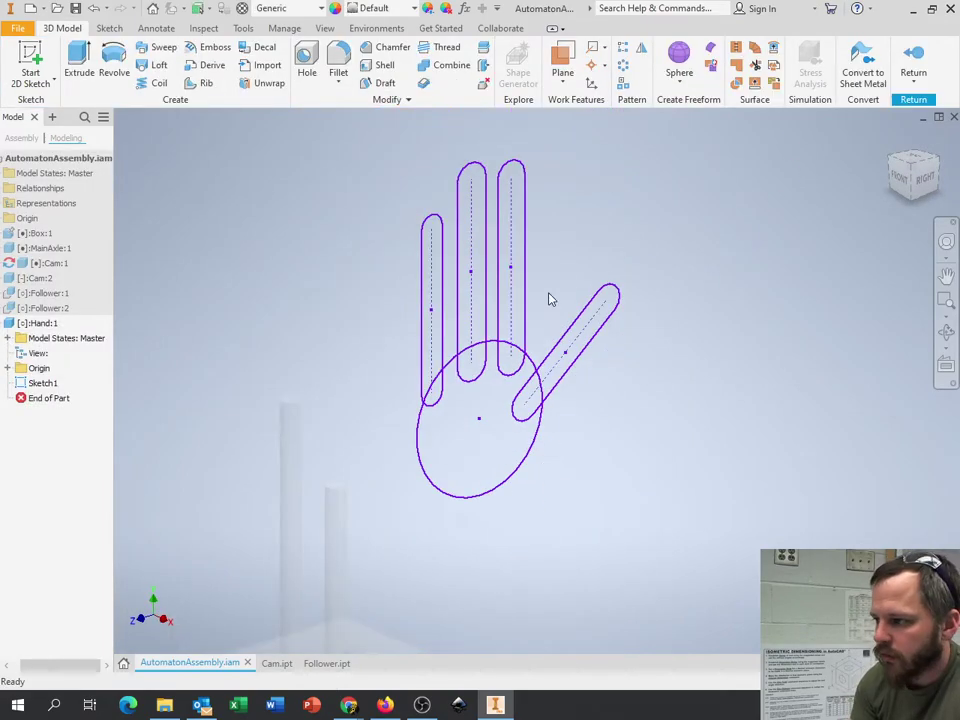
pyautogui.click(80, 62)
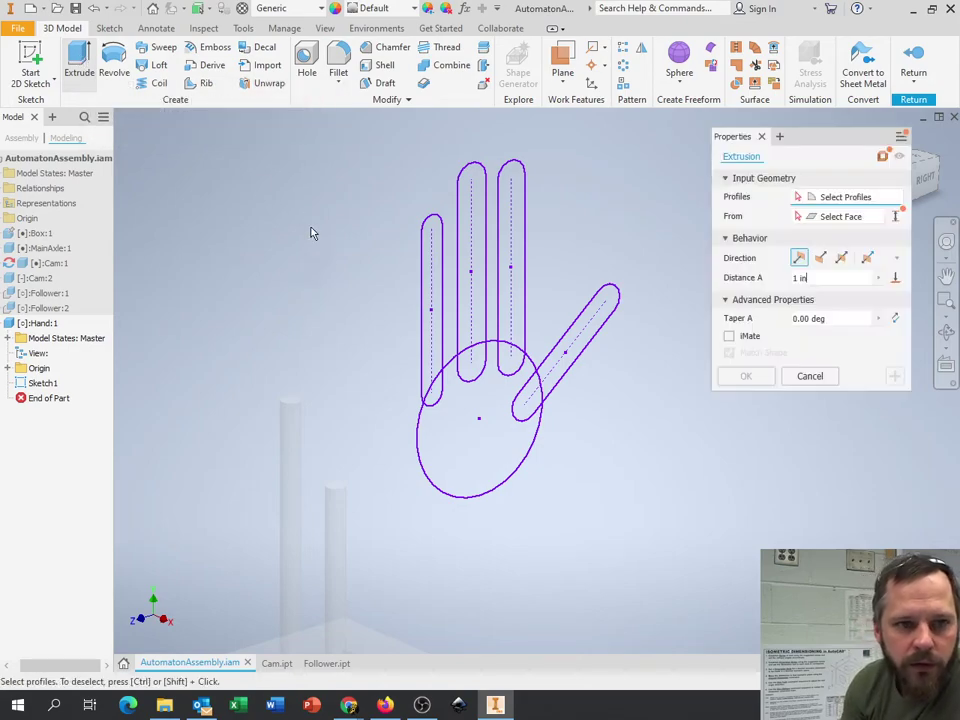
pyautogui.click(433, 358)
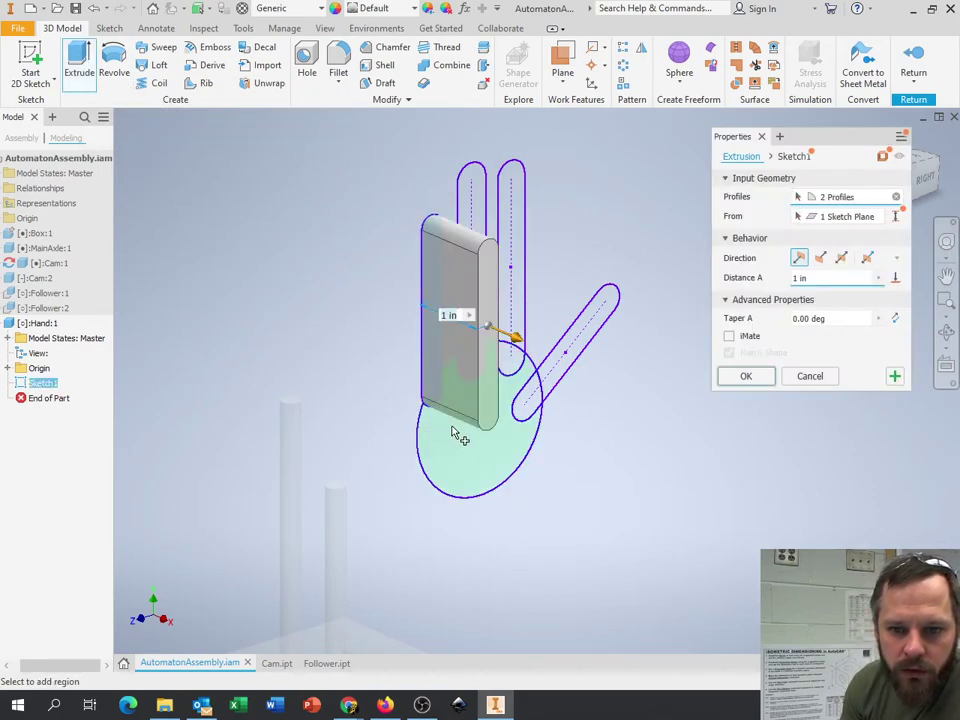
pyautogui.click(453, 432)
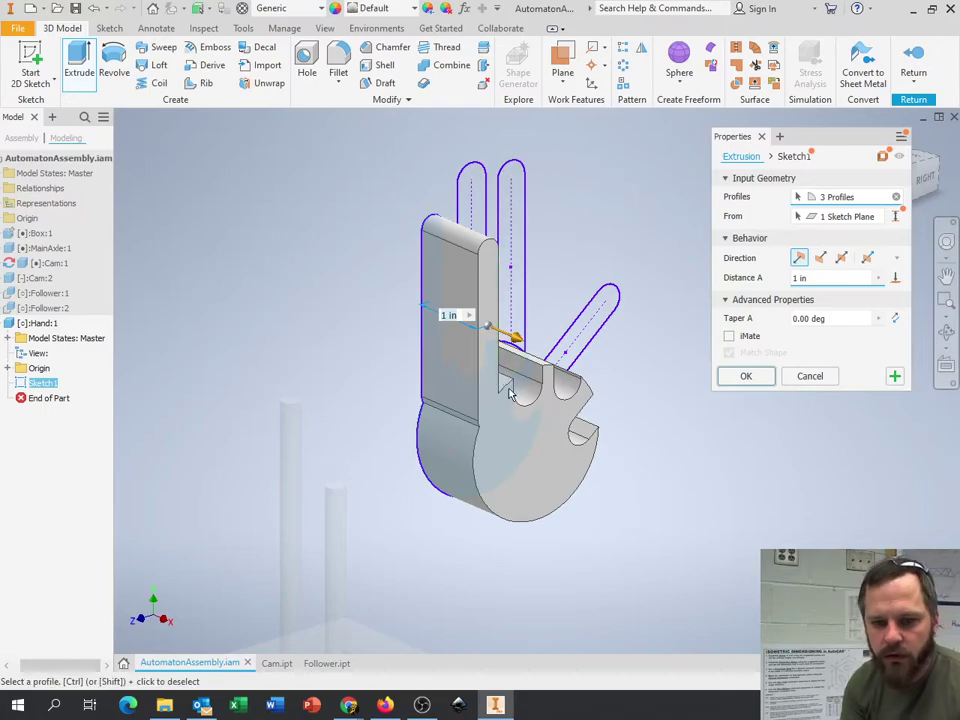
# Add the remaining finger and thumb regions to the extrusion profiles and complete the solid hand
pyautogui.keyDown('shift'); pyautogui.moveTo(494, 378); pyautogui.dragTo(633, 339, button='middle'); pyautogui.keyUp('shift')
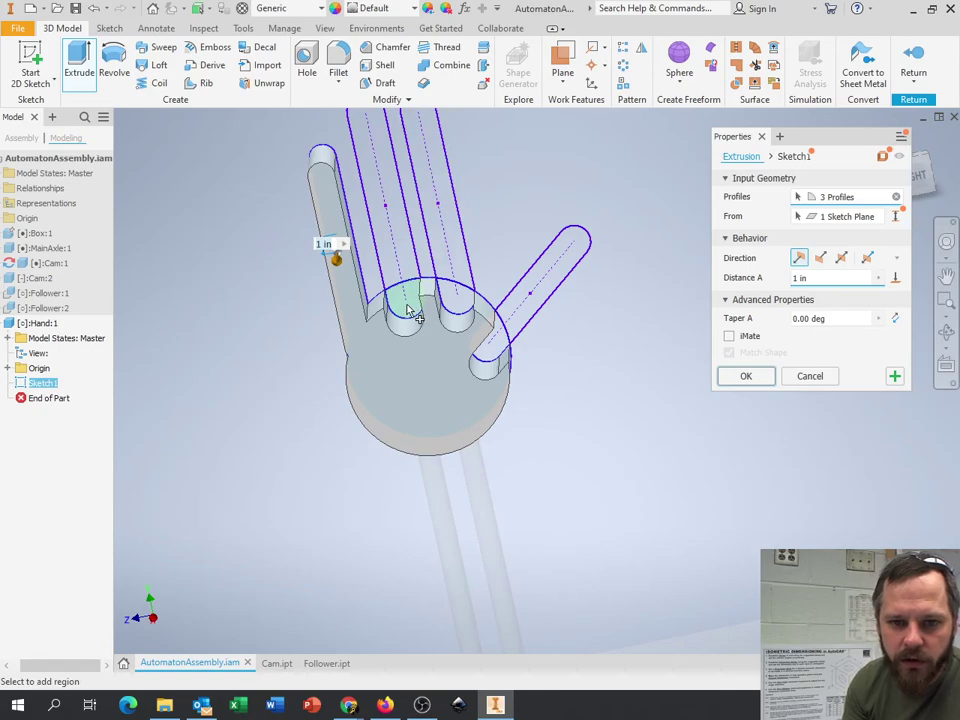
pyautogui.click(455, 298)
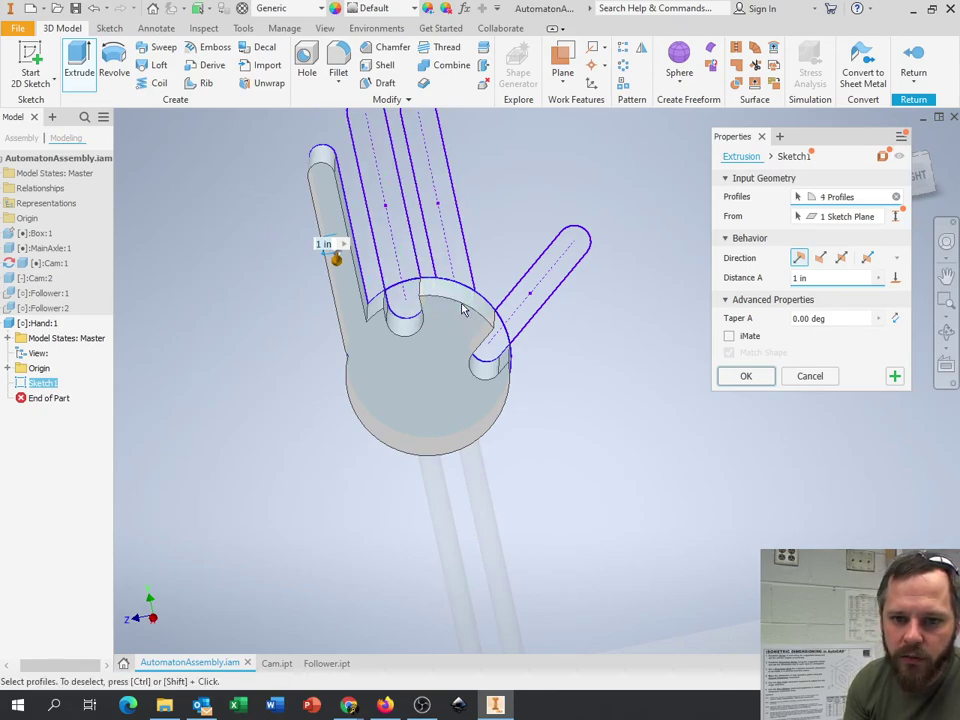
pyautogui.click(399, 254)
pyautogui.click(402, 310)
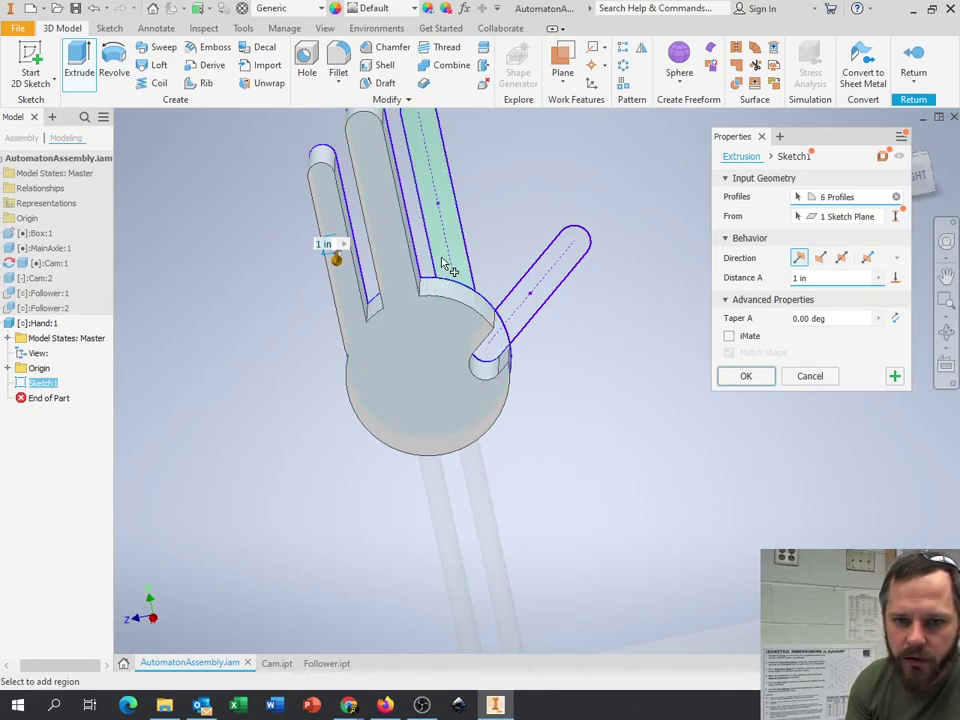
pyautogui.click(447, 265)
pyautogui.click(482, 343)
pyautogui.click(514, 317)
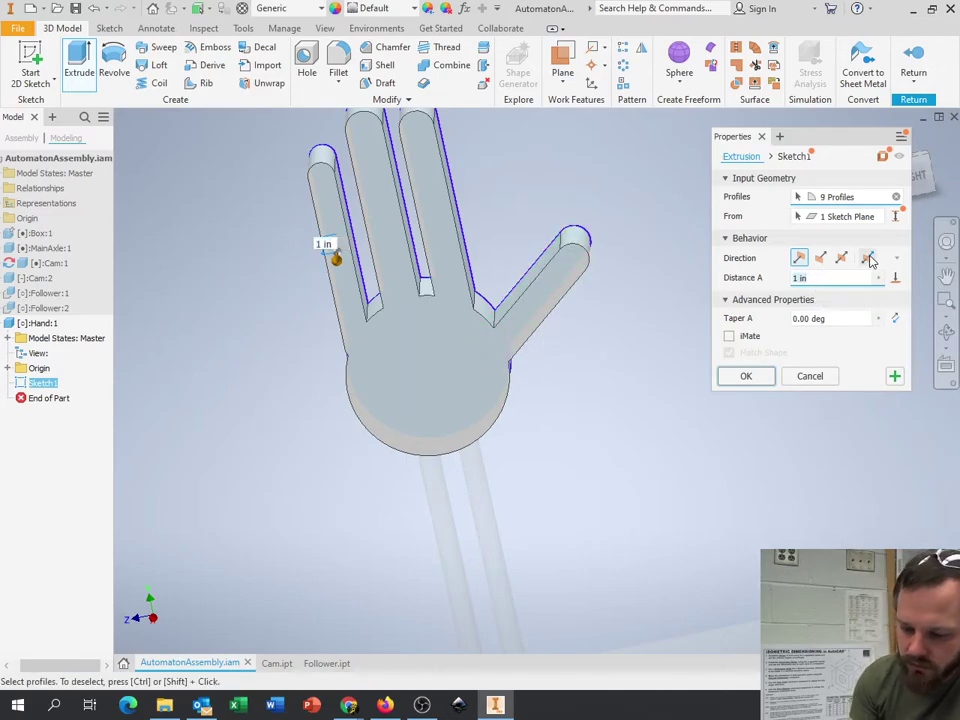
pyautogui.click(759, 381)
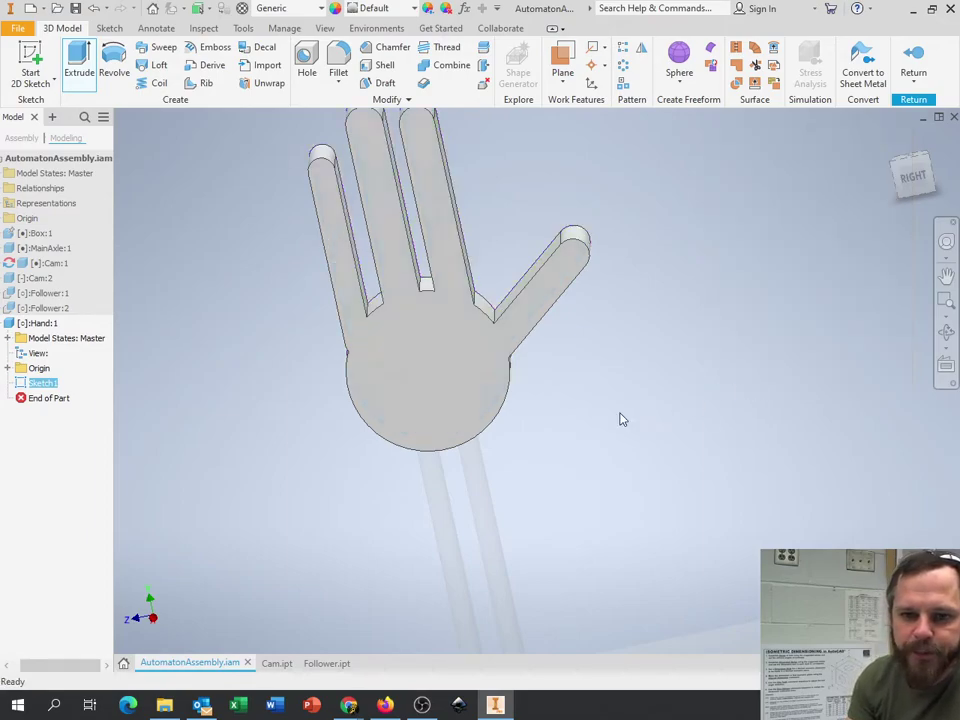
# Start a sketch on the front face of the hand and project the whole face outline into it
pyautogui.keyDown('shift'); pyautogui.moveTo(589, 422); pyautogui.dragTo(658, 421, button='middle'); pyautogui.keyUp('shift')
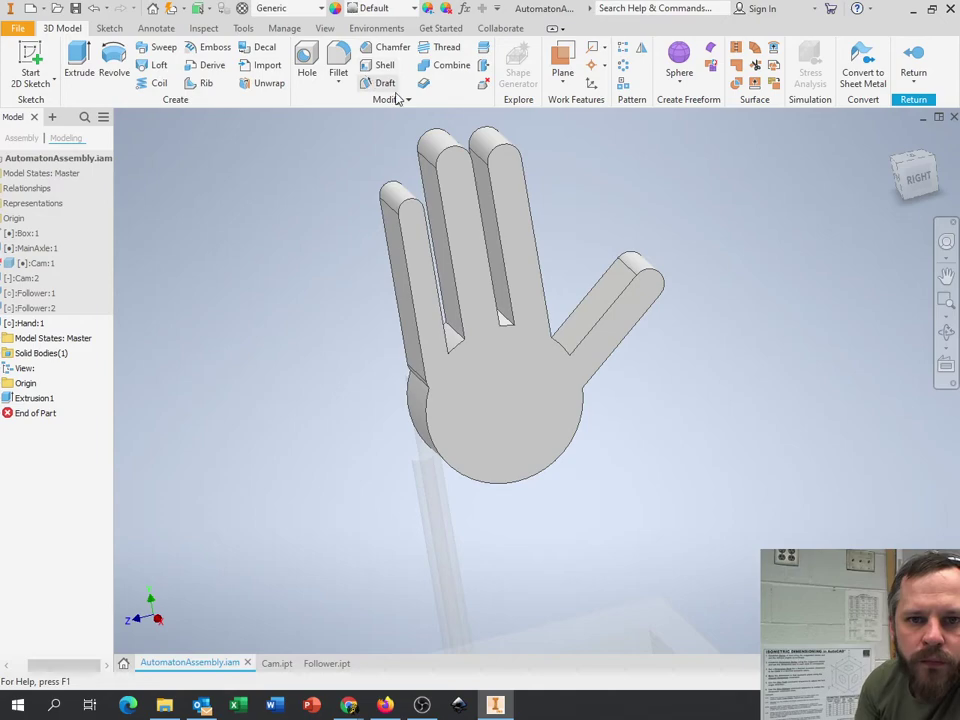
pyautogui.click(28, 58)
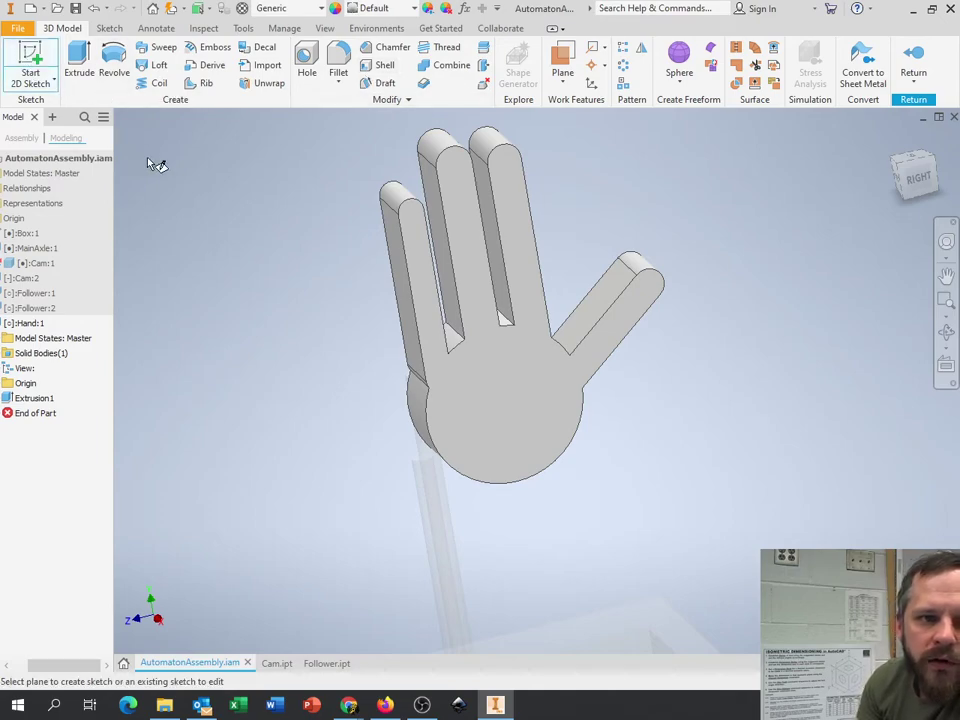
pyautogui.click(503, 406)
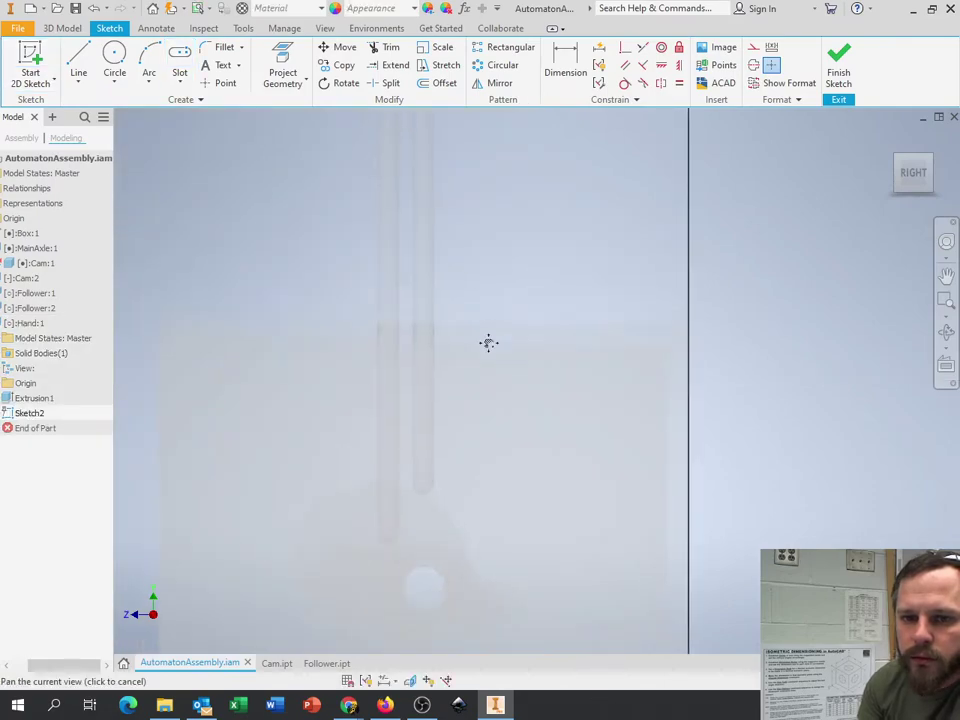
pyautogui.moveTo(486, 377)
pyautogui.mouseDown(button='middle')
pyautogui.moveTo(476, 246)
pyautogui.moveTo(510, 443)
pyautogui.moveTo(568, 465)
pyautogui.moveTo(350, 211)
pyautogui.mouseUp(button='middle')
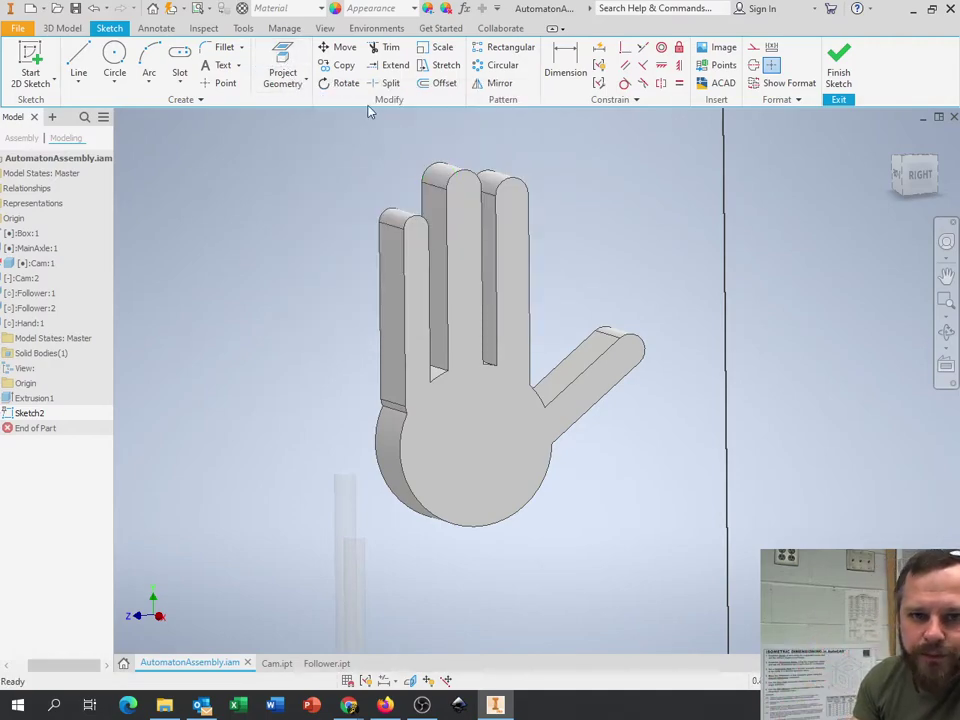
pyautogui.click(290, 60)
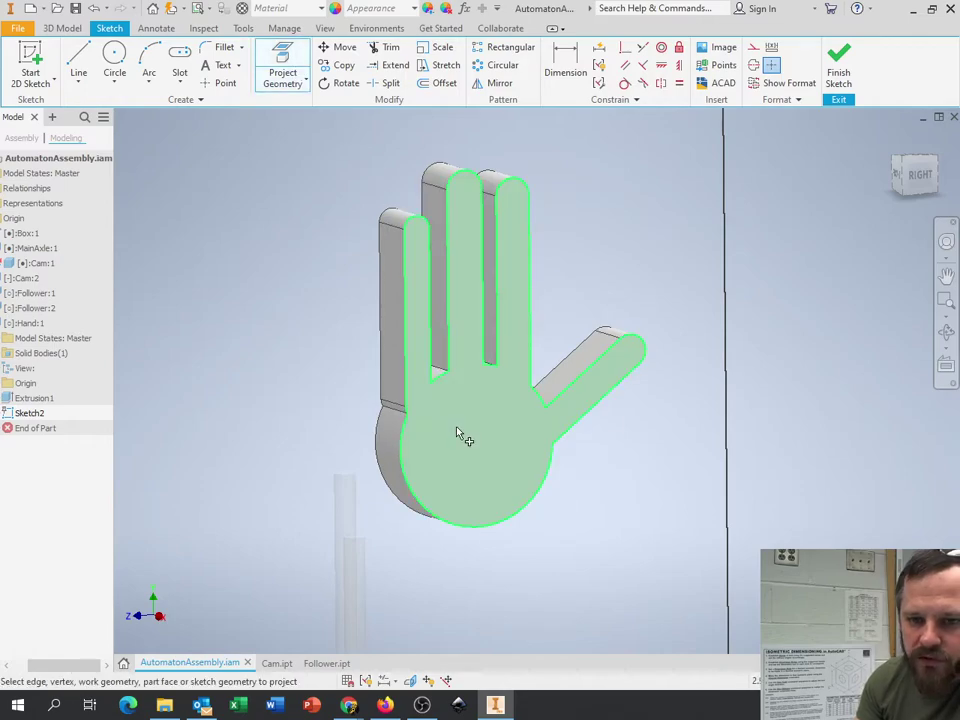
pyautogui.click(461, 435)
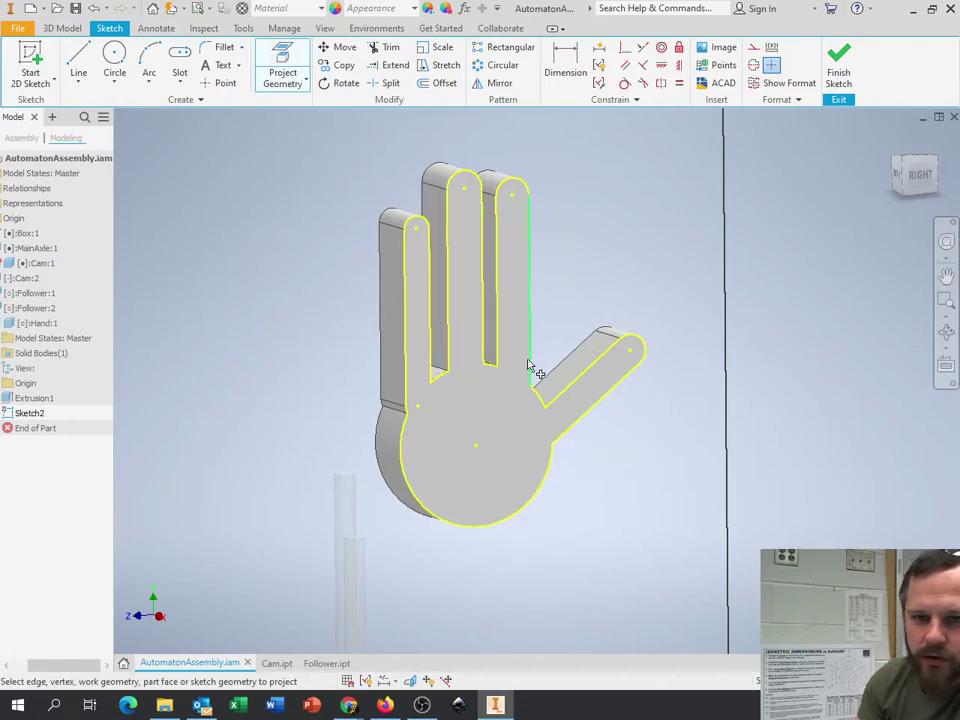
# Try to offset the projected hand outline slightly inward
pyautogui.click(449, 86)
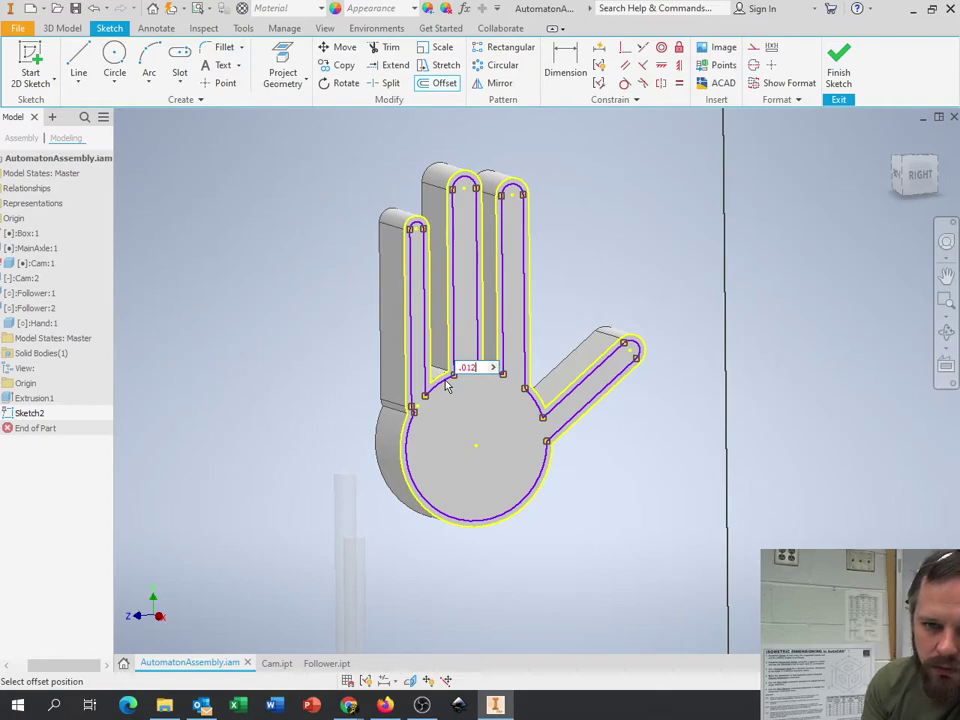
pyautogui.click(447, 386)
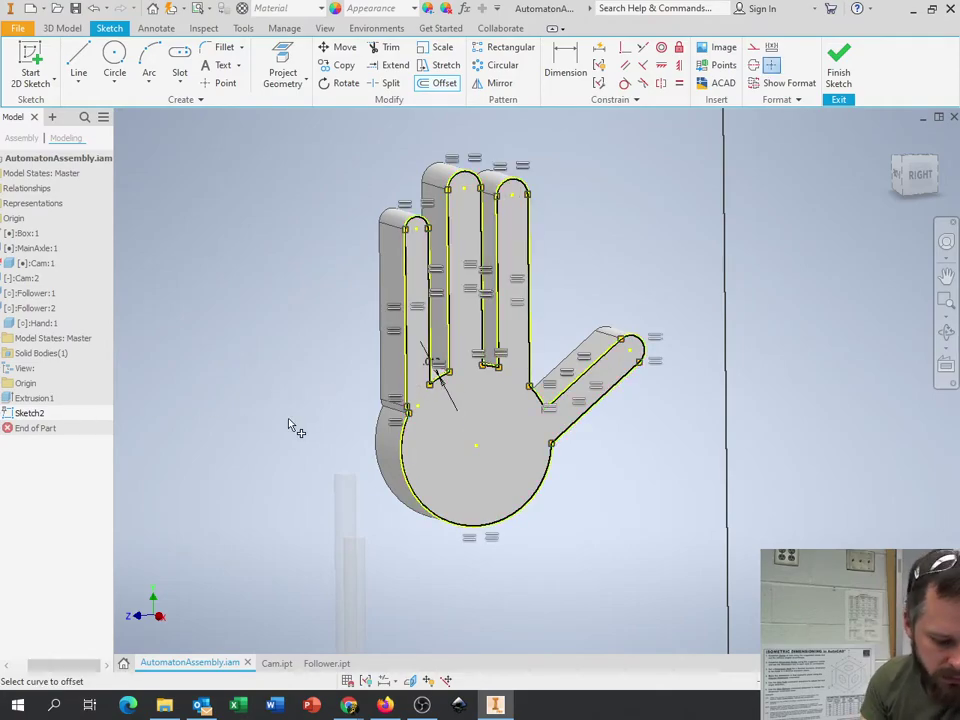
pyautogui.press('Escape')
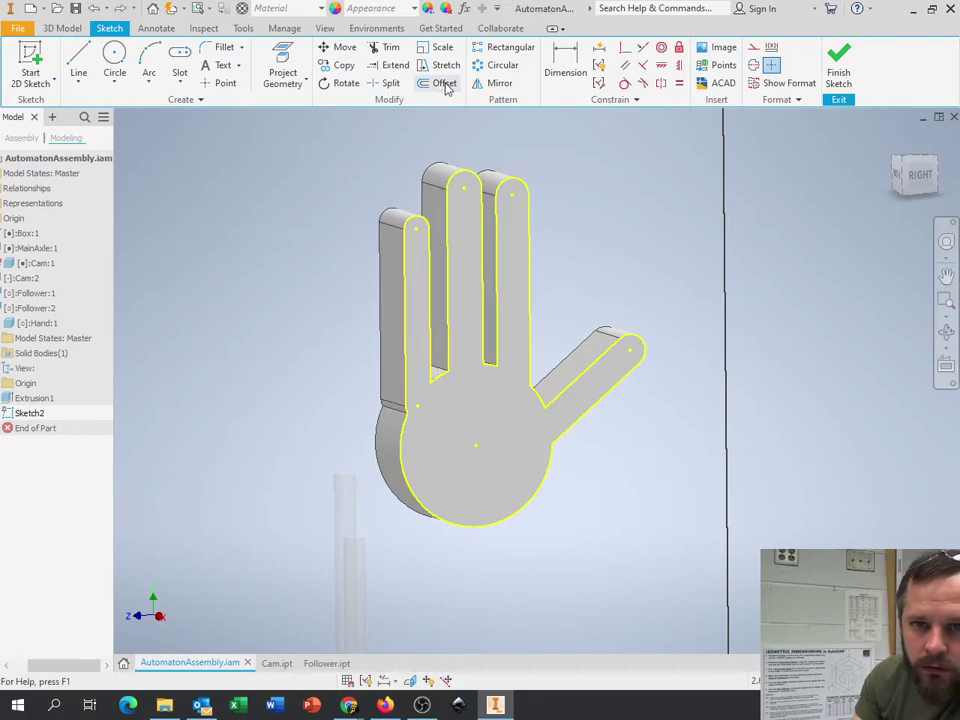
# Offset the projected hand outline inward by 0.1 in and finish the sketch
pyautogui.click(444, 84)
pyautogui.click(479, 236)
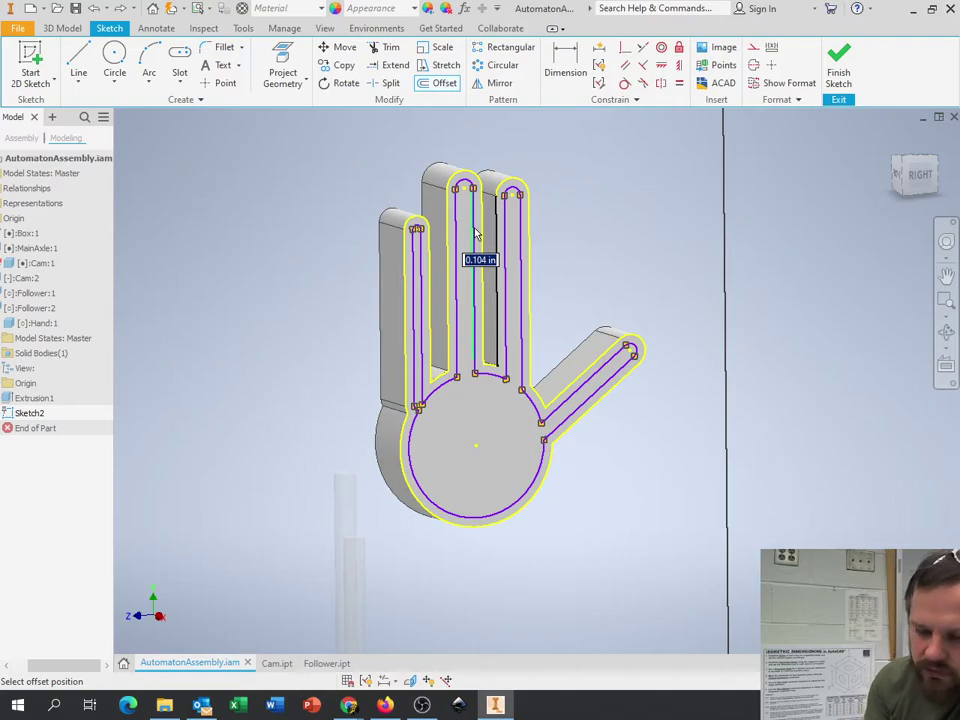
pyautogui.write('.1')
pyautogui.press('Return')
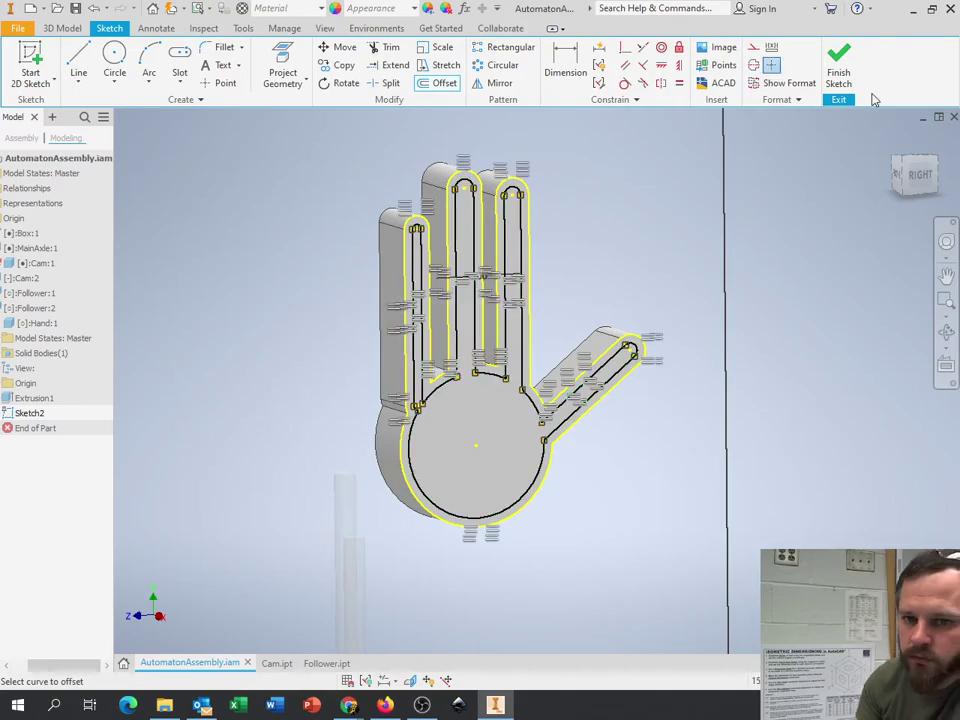
pyautogui.click(840, 63)
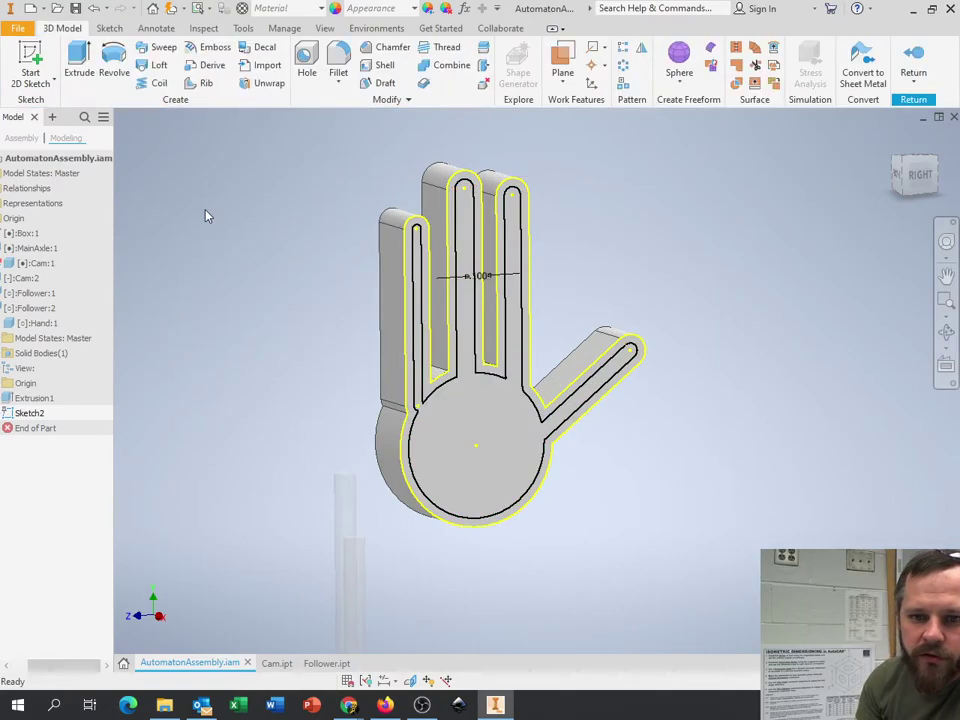
# Cut the region inside the offset outline 0.1 in deep into the front of the hand, leaving a raised rim
pyautogui.click(79, 65)
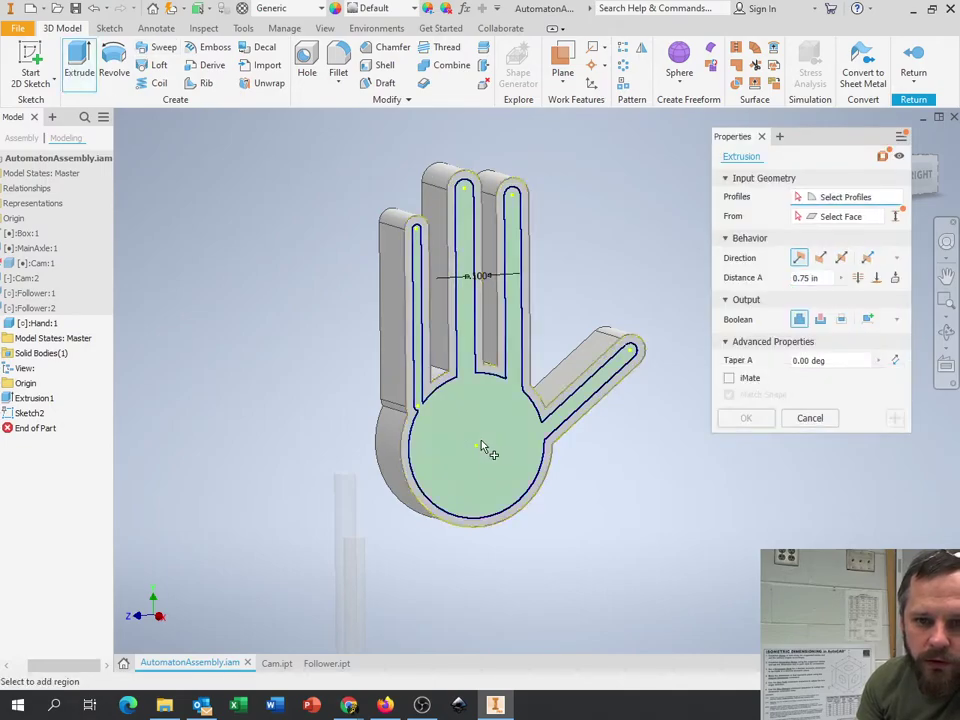
pyautogui.click(482, 448)
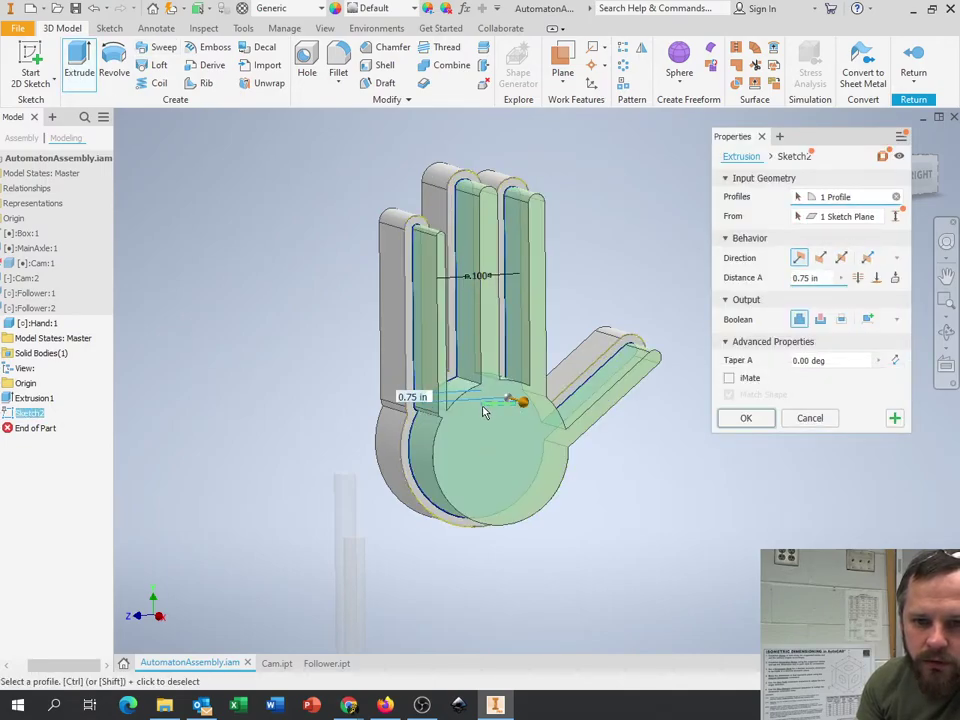
pyautogui.keyDown('ctrl'); pyautogui.click(483, 450); pyautogui.keyUp('ctrl')
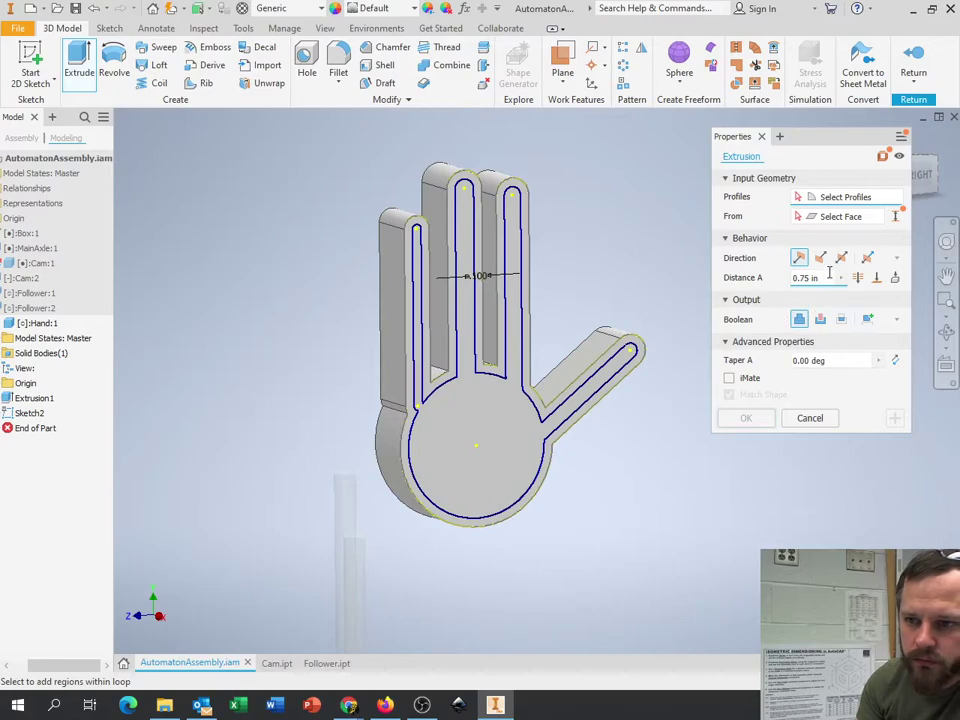
pyautogui.click(533, 458)
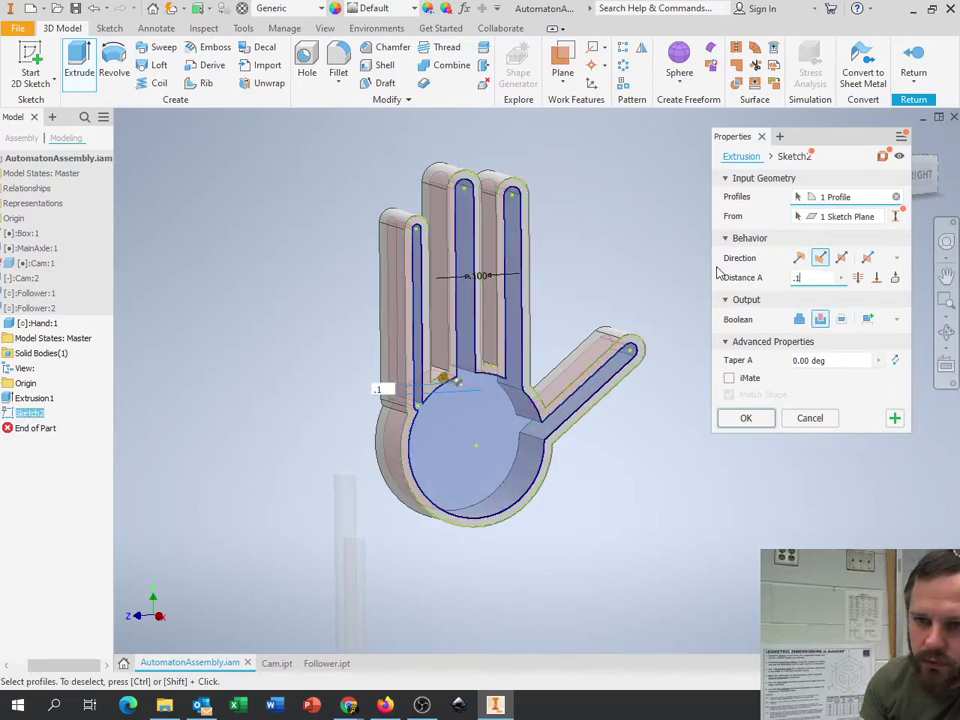
pyautogui.click(768, 420)
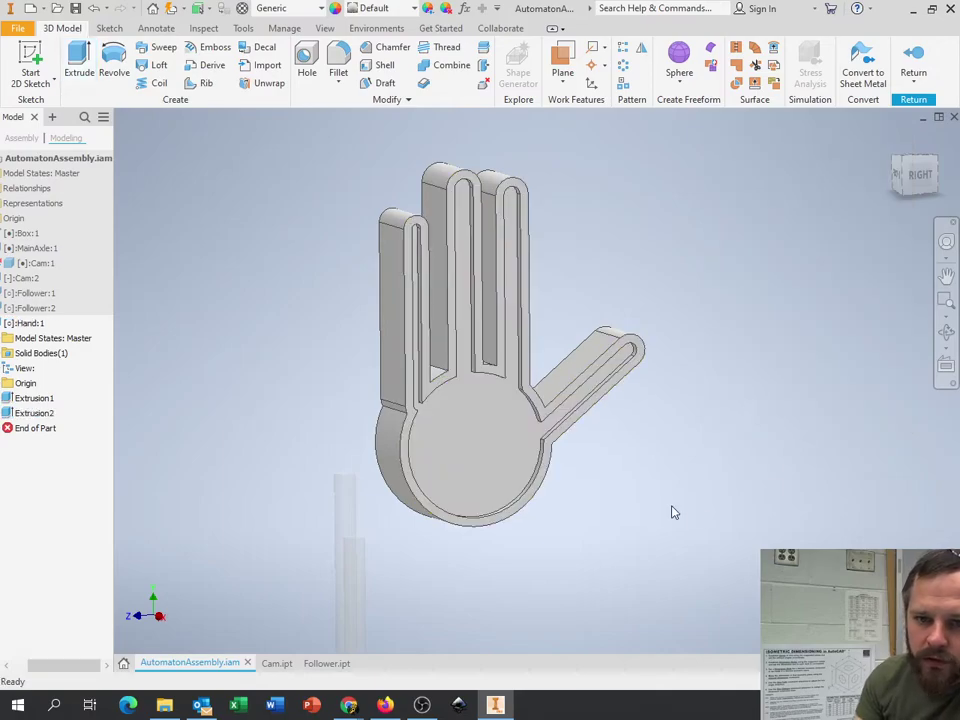
# Start a 0.125 in fillet on the back face edges of the three fingers, the palm and the thumb
pyautogui.keyDown('shift'); pyautogui.moveTo(673, 512); pyautogui.dragTo(756, 505, button='middle'); pyautogui.keyUp('shift')
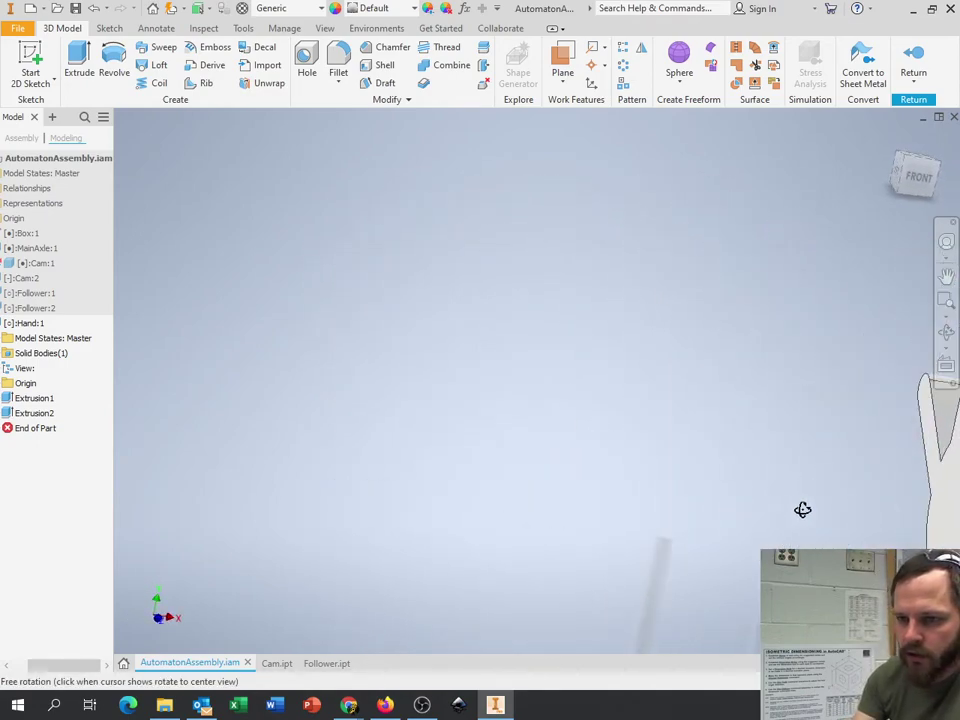
pyautogui.keyDown('shift'); pyautogui.moveTo(803, 516); pyautogui.dragTo(343, 386, button='middle'); pyautogui.keyUp('shift')
pyautogui.rightClick(343, 383)
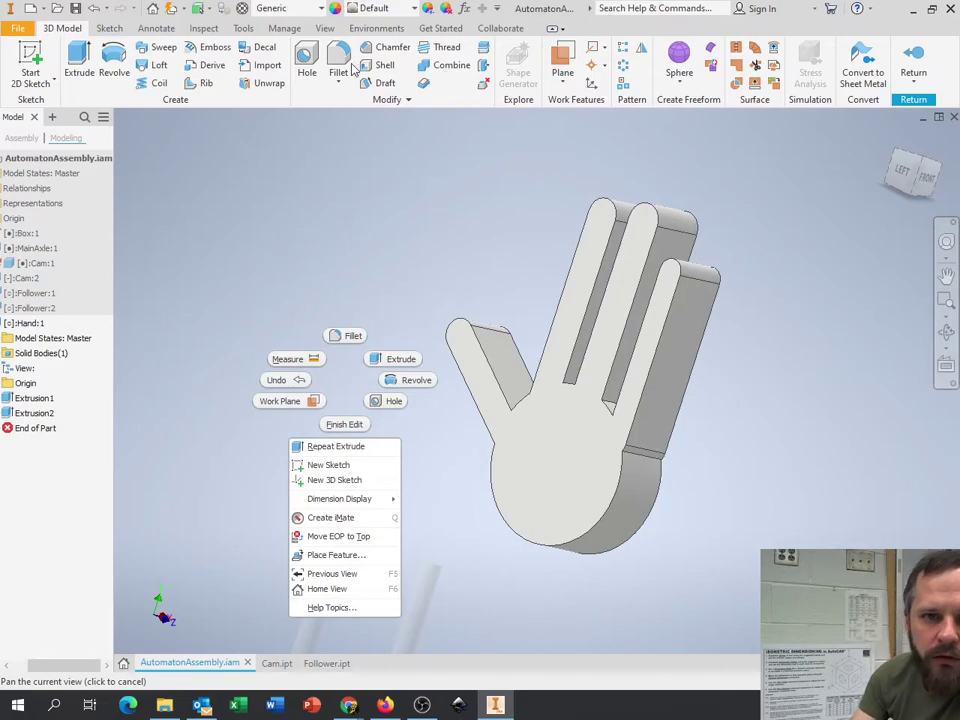
pyautogui.moveTo(352, 64); pyautogui.dragTo(311, 358, button='middle')
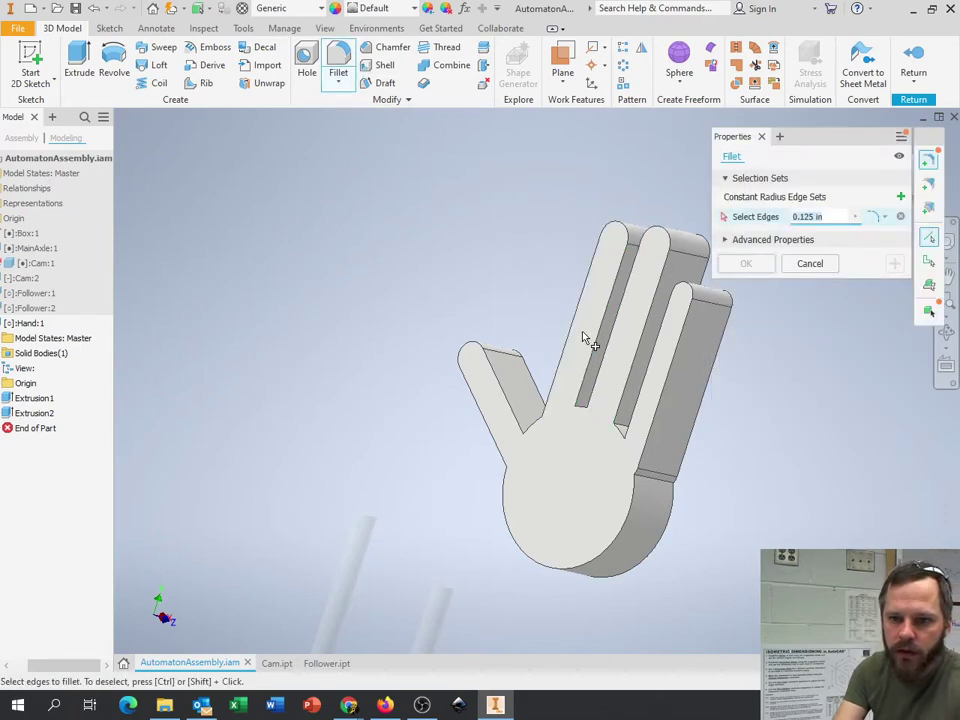
pyautogui.click(617, 292)
pyautogui.click(611, 283)
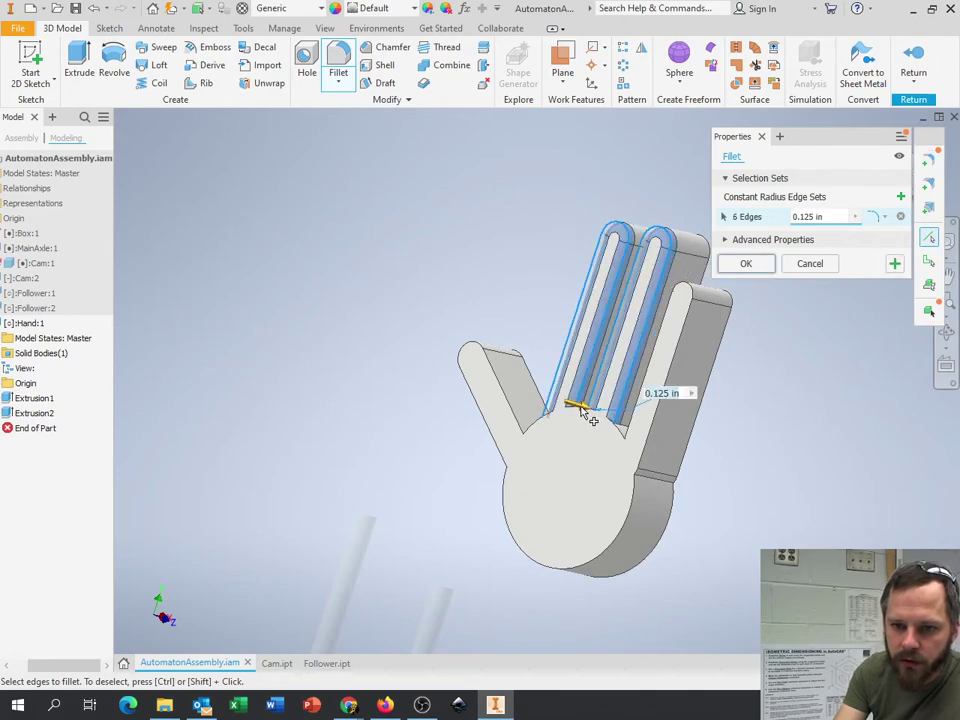
pyautogui.click(676, 455)
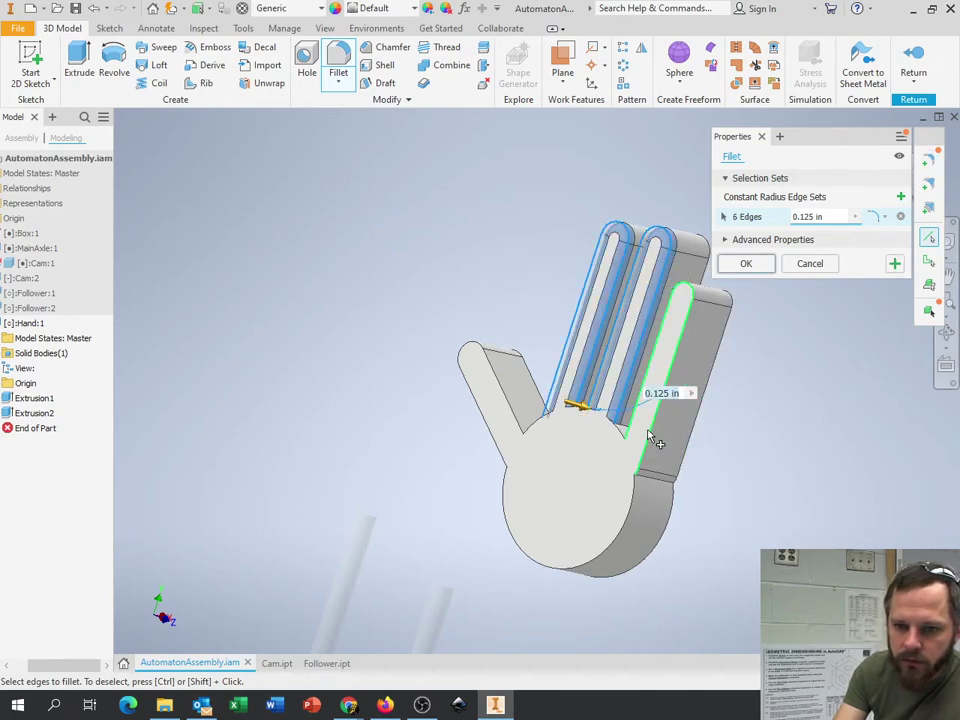
pyautogui.click(634, 518)
pyautogui.click(495, 448)
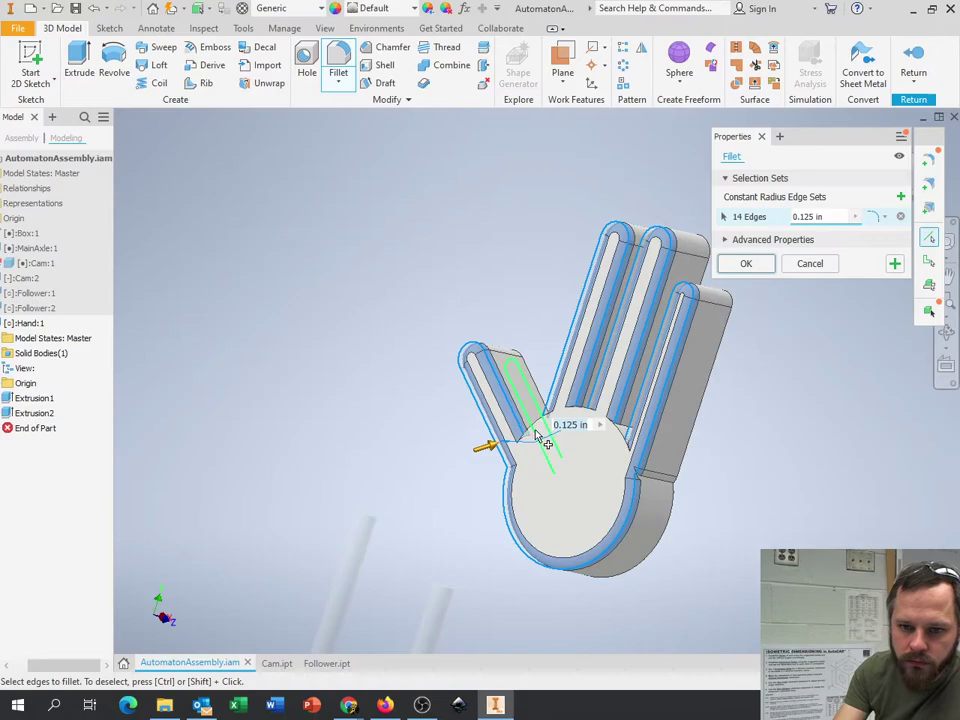
# Add the short palm edges between the fingers to the 0.125 in fillet and complete it
pyautogui.click(588, 413)
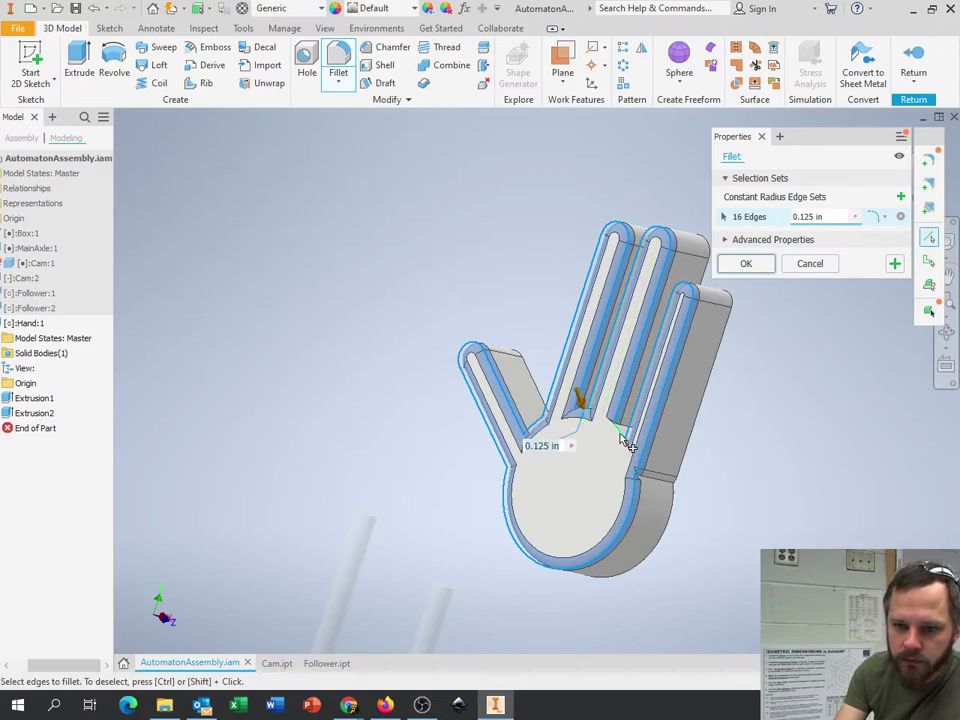
pyautogui.click(621, 436)
pyautogui.keyDown('shift'); pyautogui.moveTo(725, 480); pyautogui.dragTo(708, 478, button='middle'); pyautogui.keyUp('shift')
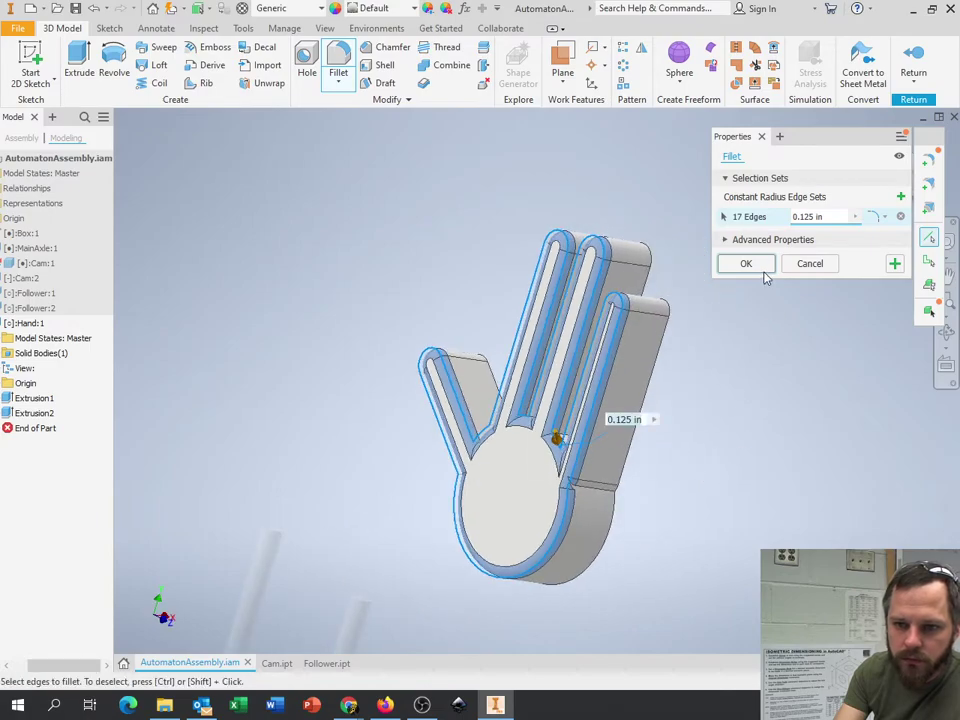
pyautogui.keyDown('shift'); pyautogui.moveTo(729, 354); pyautogui.dragTo(787, 300, button='middle'); pyautogui.keyUp('shift')
# Examine the rounded hand from below, around the curved underside of the palm
pyautogui.moveTo(512, 490); pyautogui.dragTo(570, 377, button='middle')
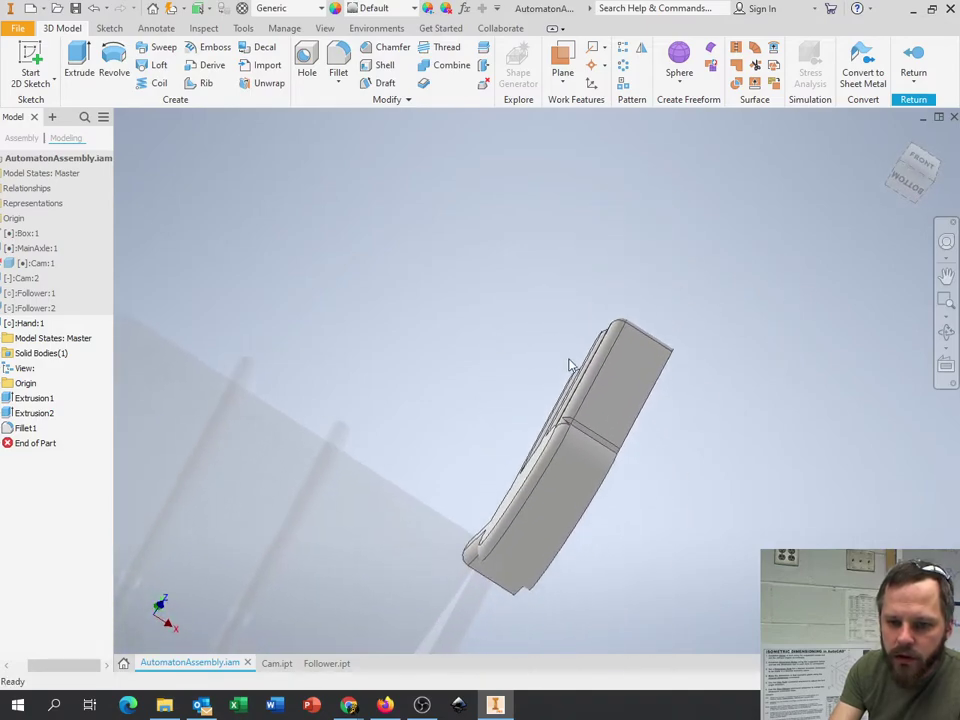
pyautogui.moveTo(535, 524); pyautogui.dragTo(629, 423, button='middle')
pyautogui.scroll(-3, 467, 495)
pyautogui.scroll(-3, 549, 495)
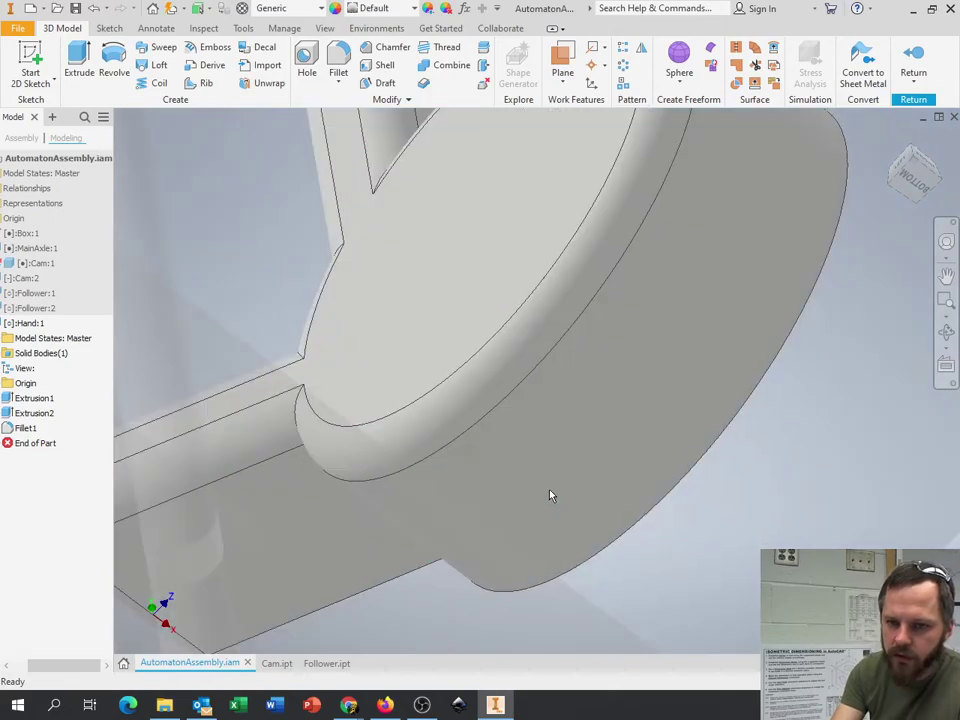
pyautogui.scroll(2, 549, 495)
pyautogui.scroll(3, 550, 490)
pyautogui.keyDown('shift'); pyautogui.moveTo(583, 488); pyautogui.dragTo(602, 476, button='middle'); pyautogui.keyUp('shift')
pyautogui.moveTo(524, 559); pyautogui.dragTo(589, 296, button='middle')
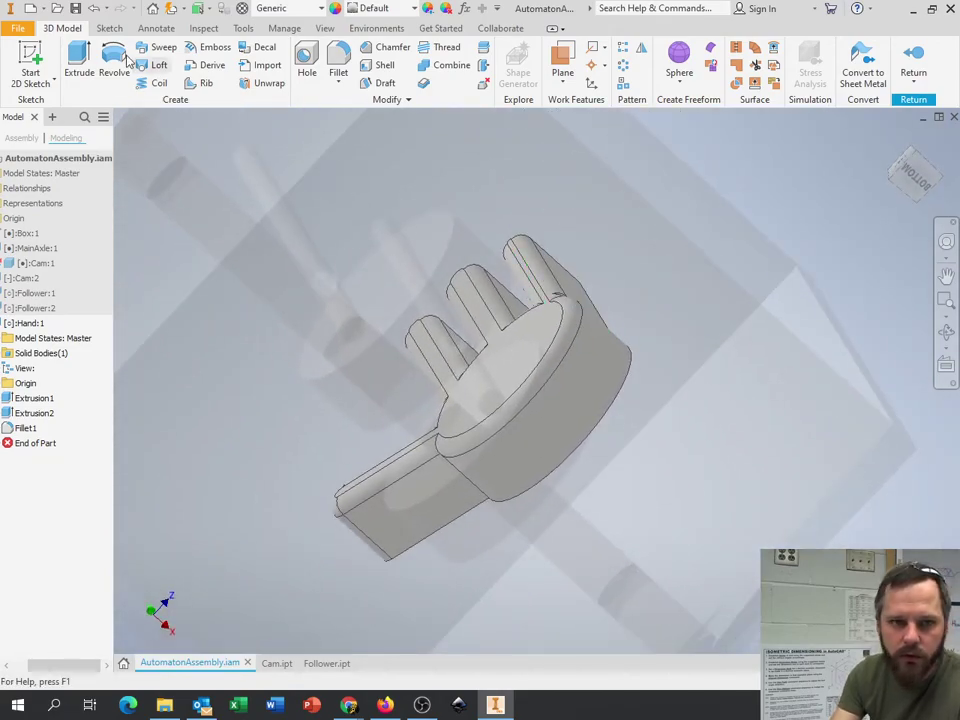
pyautogui.click(31, 62)
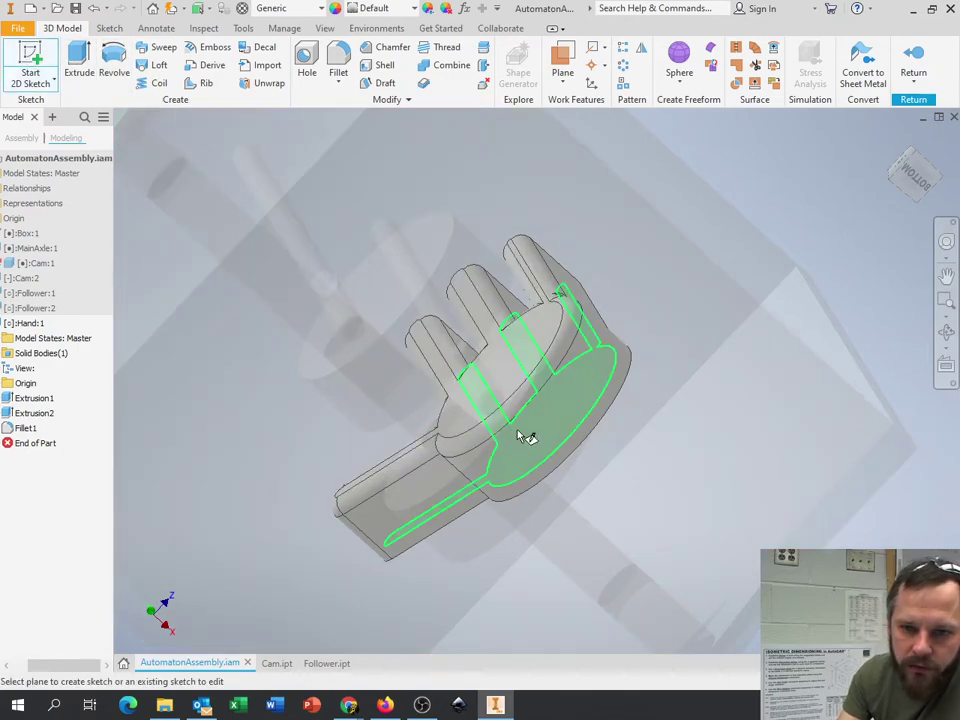
pyautogui.moveTo(678, 417)
pyautogui.keyDown('shift'); pyautogui.mouseDown(button='middle')
pyautogui.moveTo(690, 416)
pyautogui.moveTo(687, 407)
pyautogui.mouseUp(button='middle'); pyautogui.keyUp('shift')
pyautogui.moveTo(653, 267); pyautogui.dragTo(657, 358, button='middle')
# Return to the assembly from in-place editing and open the hand component in its own window
pyautogui.click(913, 60)
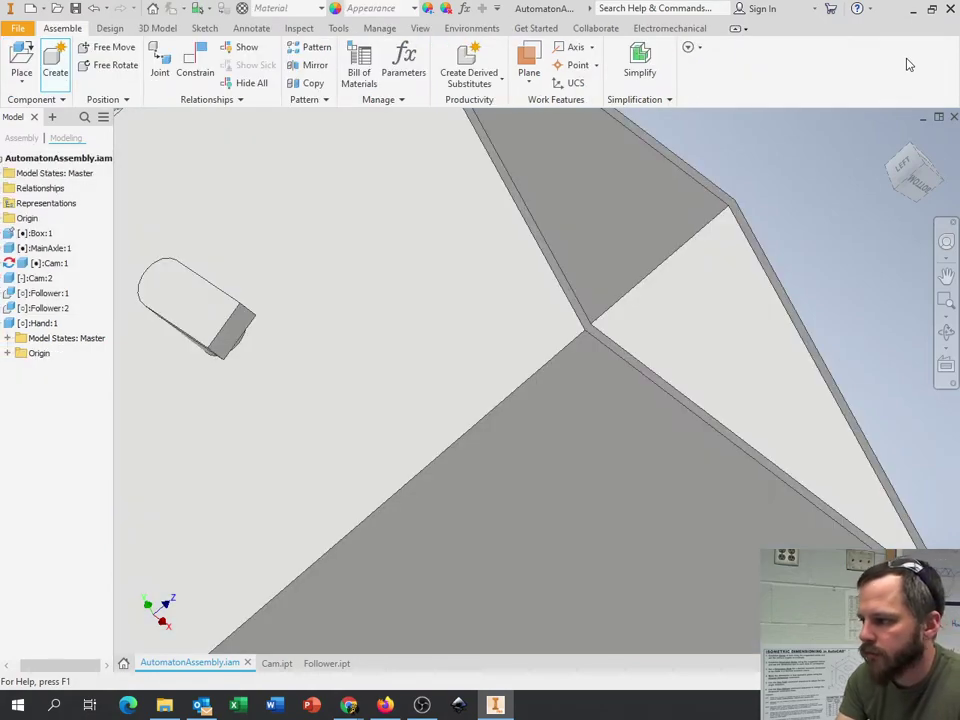
pyautogui.scroll(4, 459, 188)
pyautogui.moveTo(463, 197); pyautogui.dragTo(602, 448, button='middle')
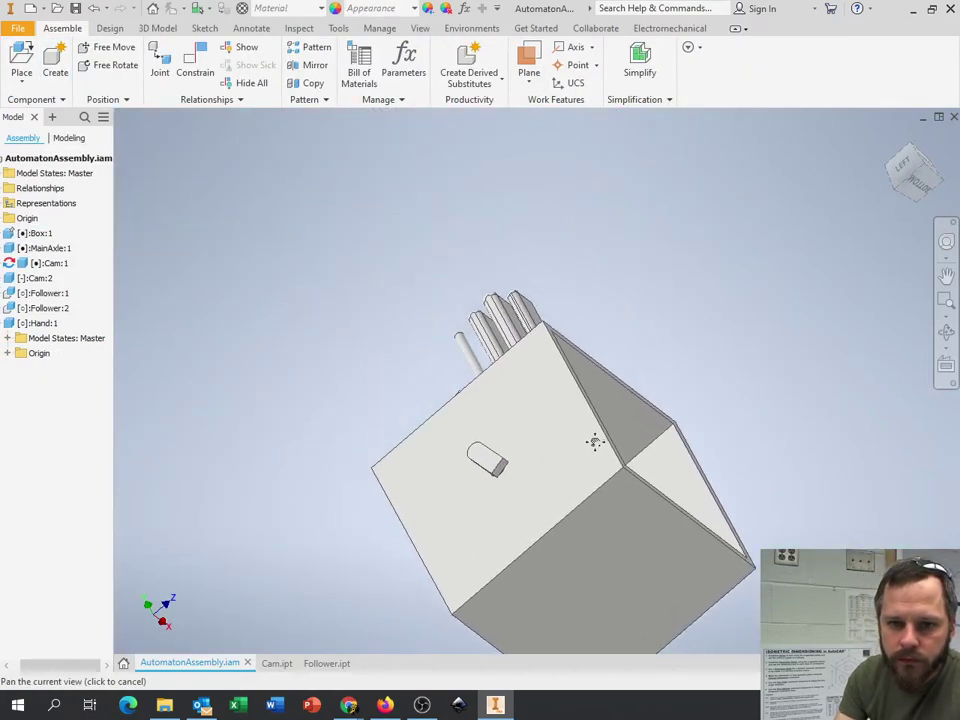
pyautogui.scroll(-3, 570, 404)
pyautogui.scroll(3, 548, 300)
pyautogui.keyDown('shift'); pyautogui.moveTo(550, 301); pyautogui.dragTo(585, 305, button='middle'); pyautogui.keyUp('shift')
pyautogui.scroll(-3, 569, 244)
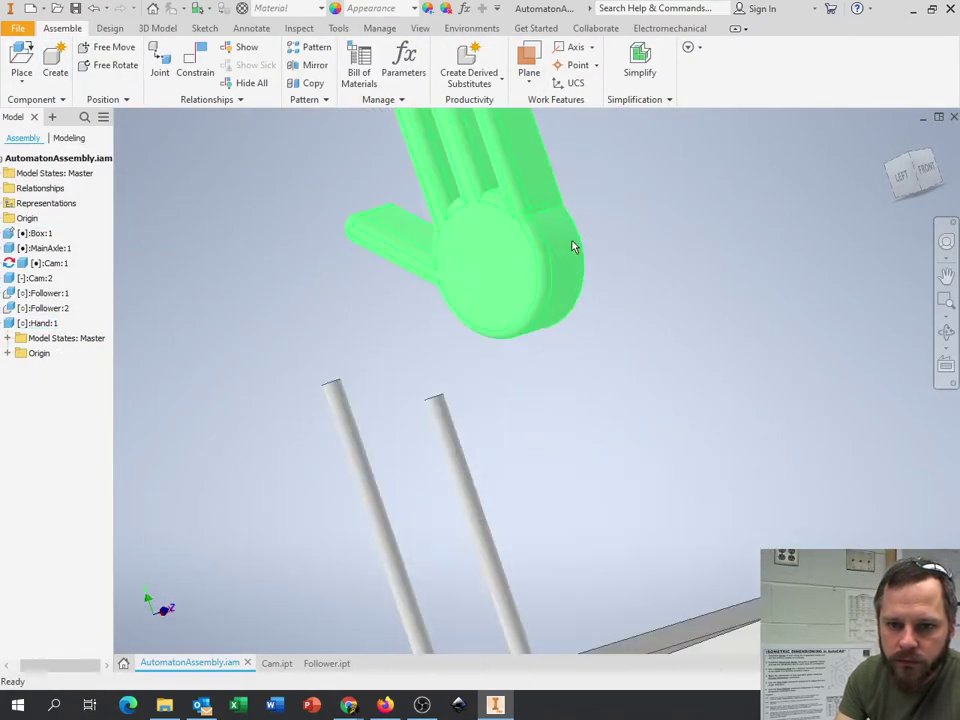
pyautogui.rightClick(468, 222)
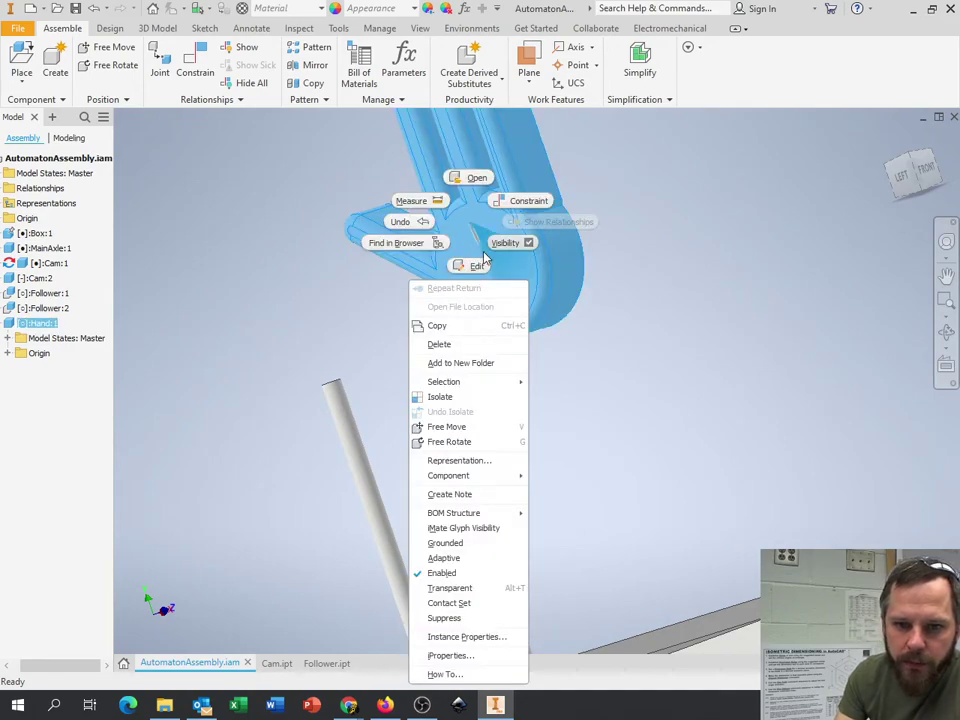
pyautogui.click(476, 178)
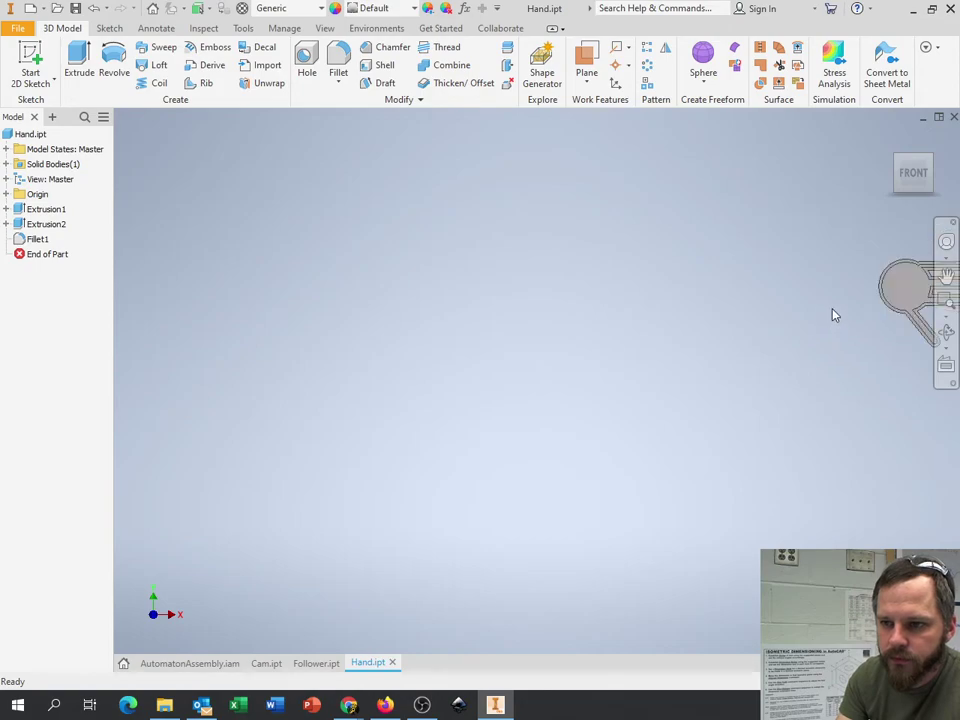
pyautogui.moveTo(834, 315)
pyautogui.mouseDown(button='middle')
pyautogui.moveTo(497, 306)
pyautogui.moveTo(409, 328)
pyautogui.moveTo(641, 343)
pyautogui.mouseUp(button='middle')
pyautogui.scroll(5, 512, 328)
pyautogui.click(30, 62)
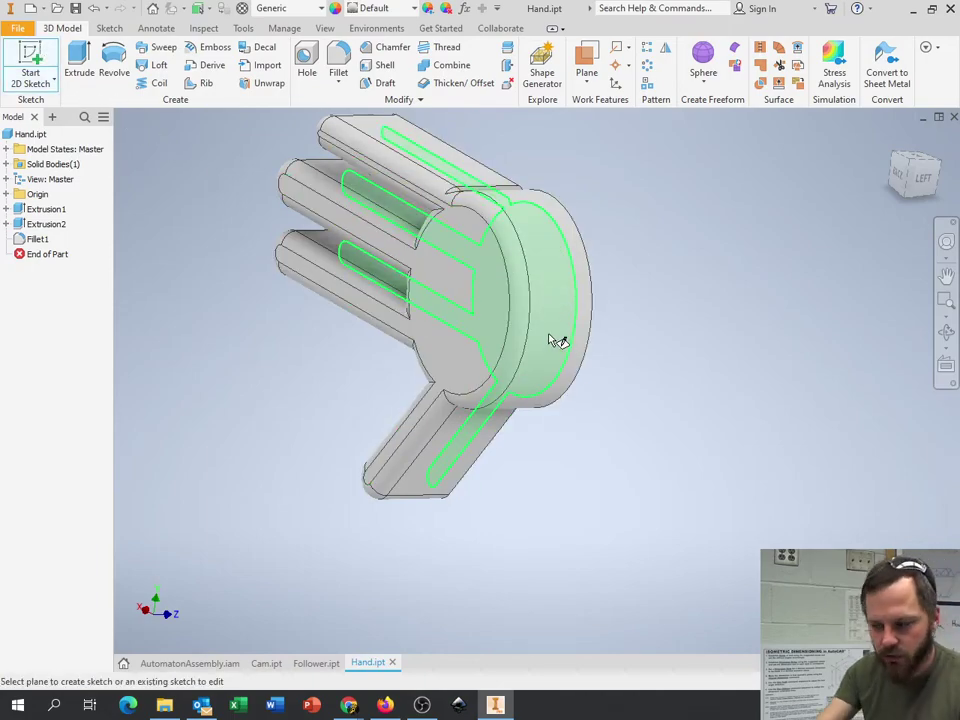
pyautogui.moveTo(551, 336)
pyautogui.keyDown('shift'); pyautogui.mouseDown(button='middle')
pyautogui.moveTo(628, 384)
pyautogui.moveTo(634, 341)
pyautogui.moveTo(619, 362)
pyautogui.moveTo(551, 388)
pyautogui.moveTo(424, 366)
pyautogui.moveTo(459, 362)
pyautogui.mouseUp(button='middle'); pyautogui.keyUp('shift')
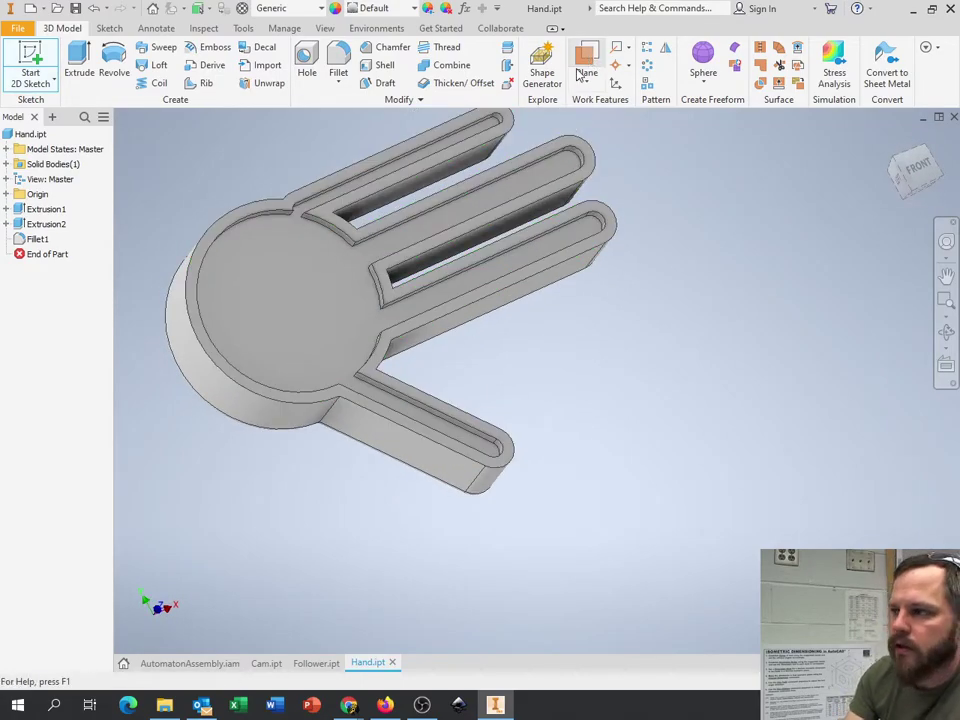
pyautogui.moveTo(530, 230)
pyautogui.keyDown('shift'); pyautogui.mouseDown(button='middle')
pyautogui.moveTo(514, 279)
pyautogui.moveTo(544, 244)
pyautogui.mouseUp(button='middle'); pyautogui.keyUp('shift')
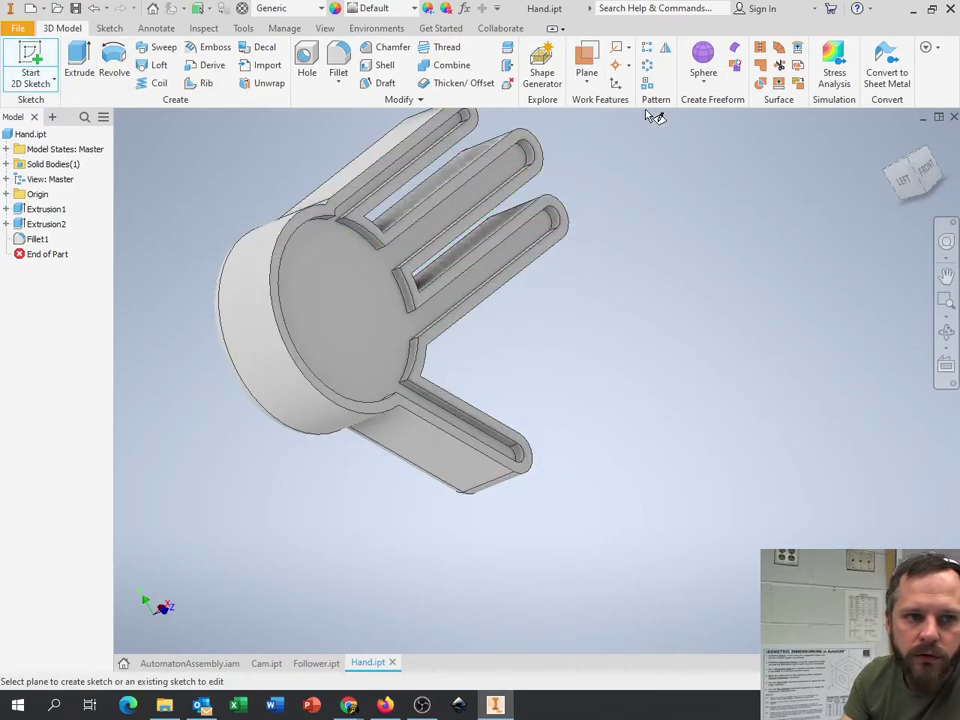
pyautogui.click(586, 80)
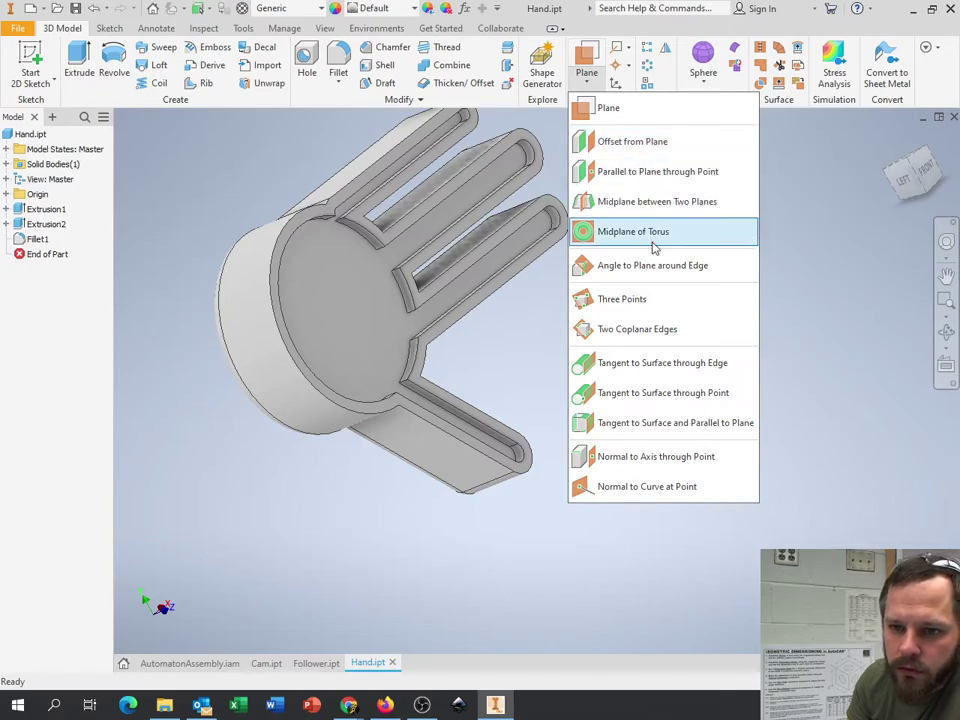
pyautogui.click(675, 423)
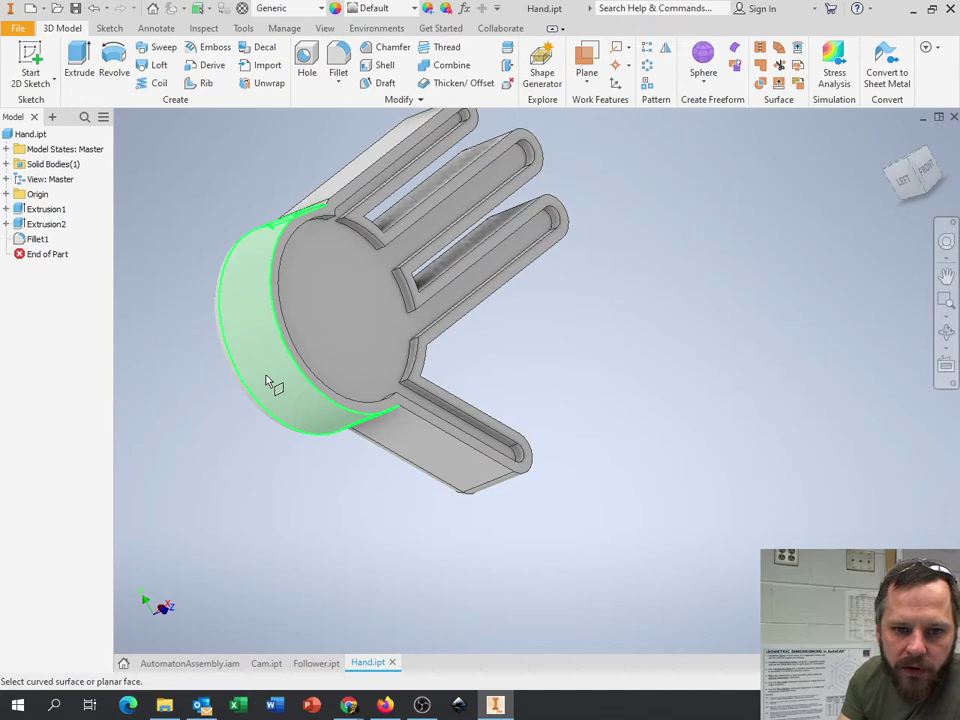
pyautogui.click(268, 382)
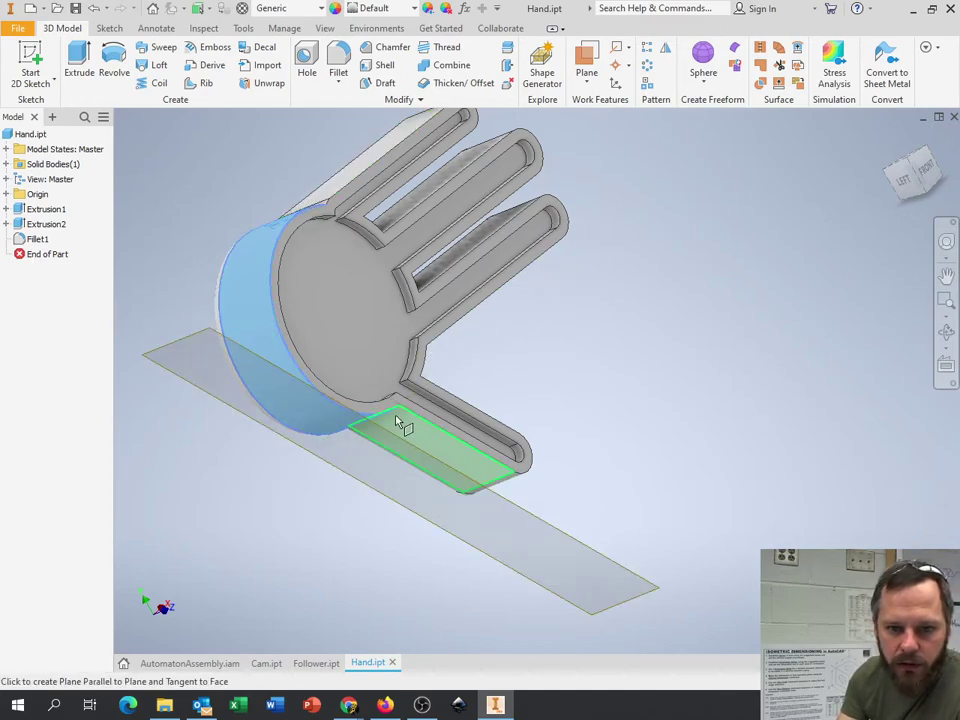
pyautogui.click(7, 194)
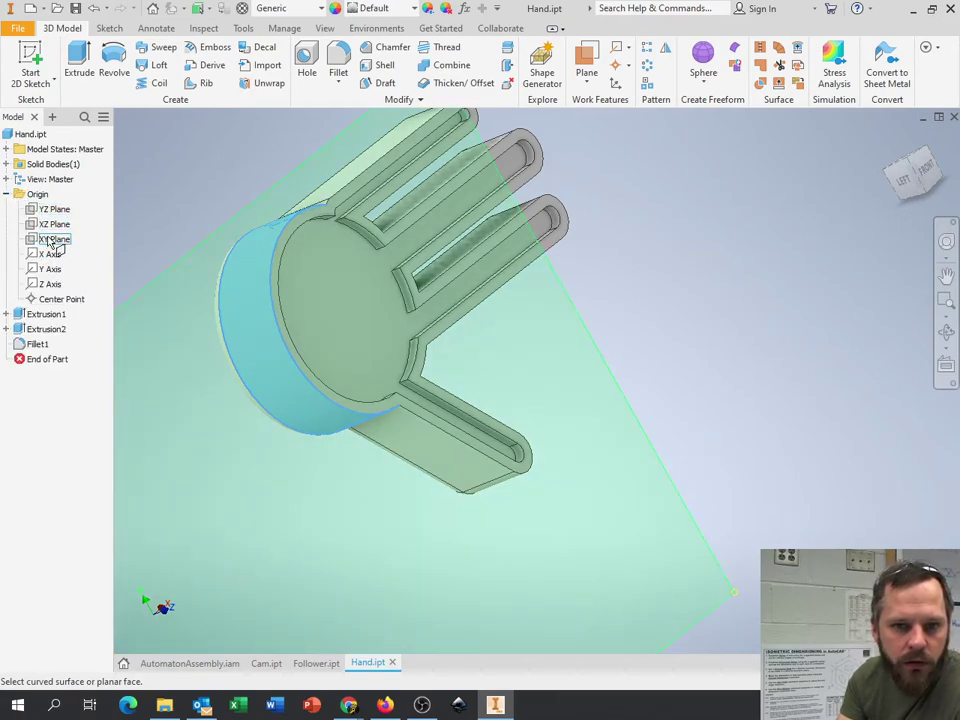
pyautogui.click(258, 311)
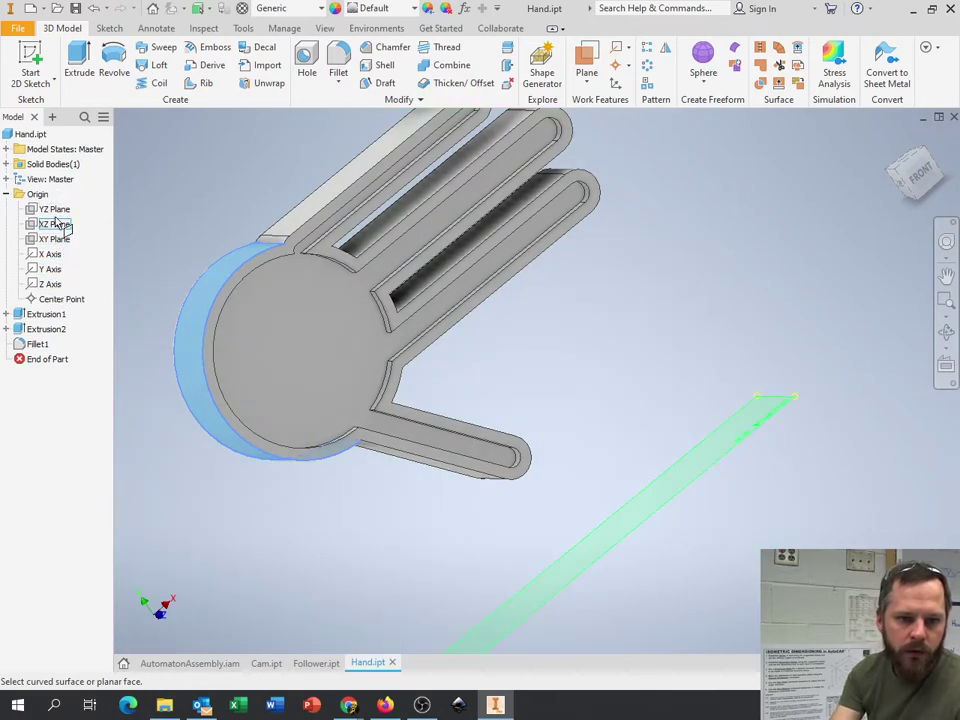
pyautogui.press('Escape')
# Create a work plane tangent to the palm's curved outer face and parallel to the YZ plane
pyautogui.click(586, 64)
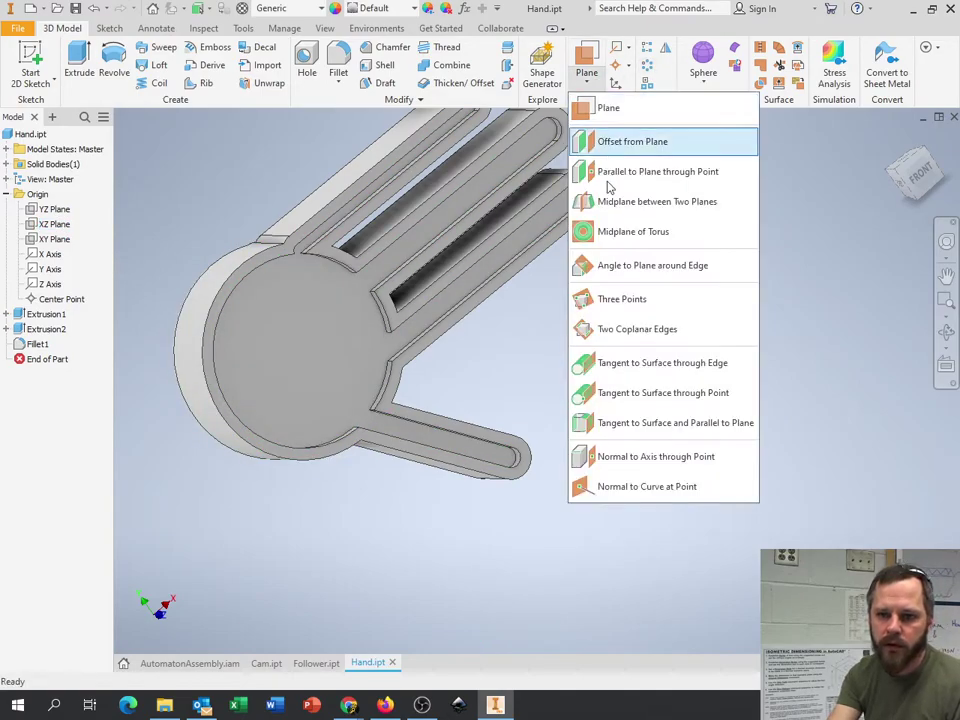
pyautogui.click(643, 423)
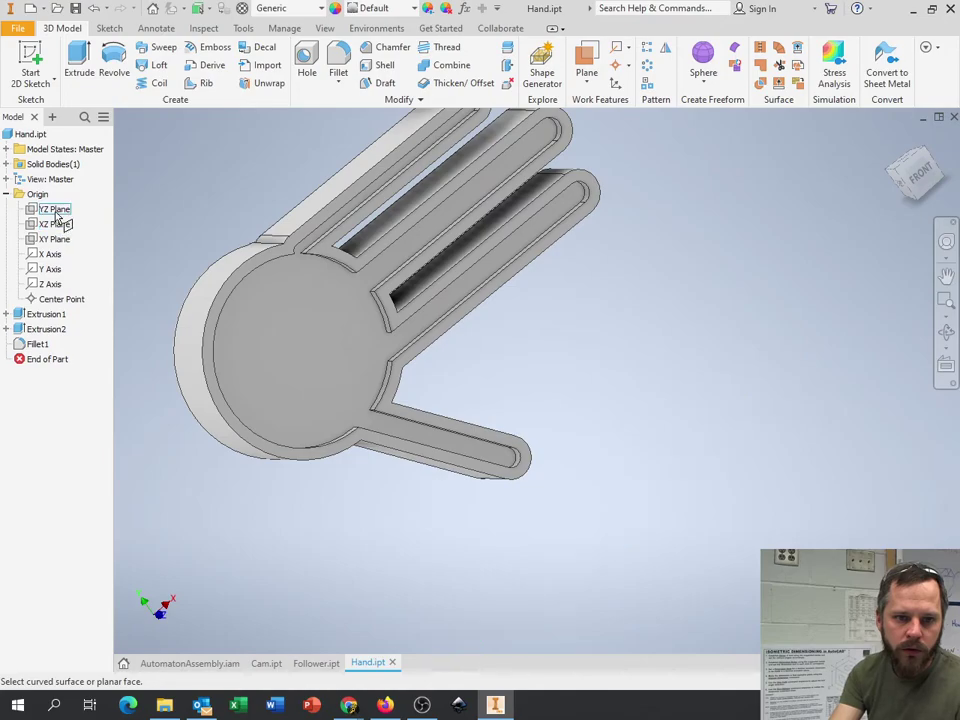
pyautogui.click(56, 211)
pyautogui.click(205, 388)
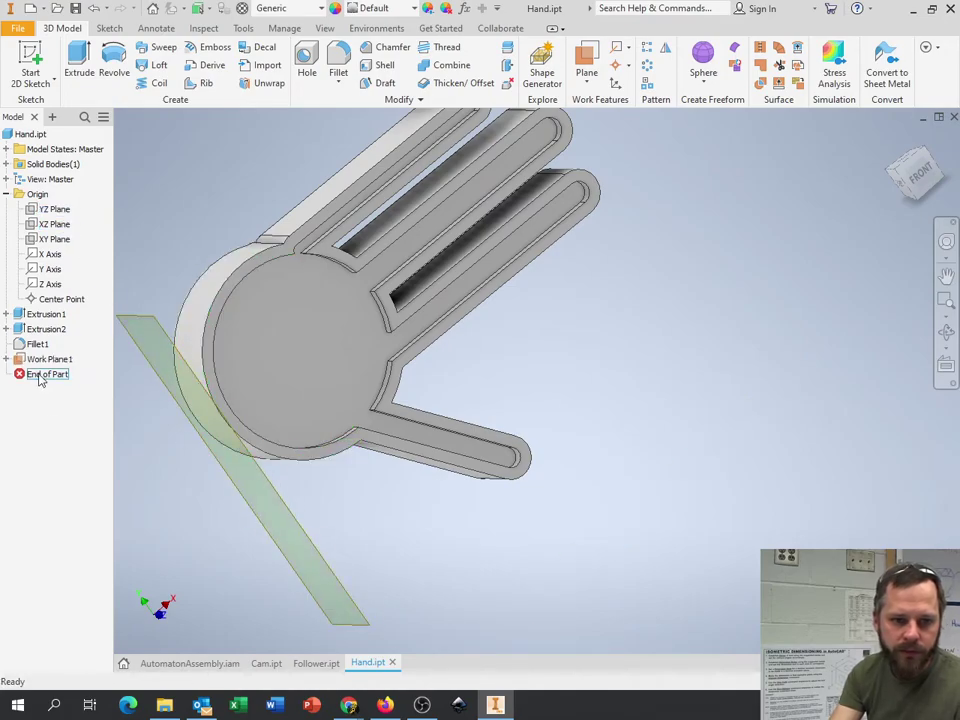
# Sketch a 0.25 in diameter circle on the tangent work plane, centred on the horizontal axis across the palm's rim, and finish the sketch
pyautogui.keyDown('shift'); pyautogui.moveTo(460, 470); pyautogui.dragTo(505, 462, button='middle'); pyautogui.keyUp('shift')
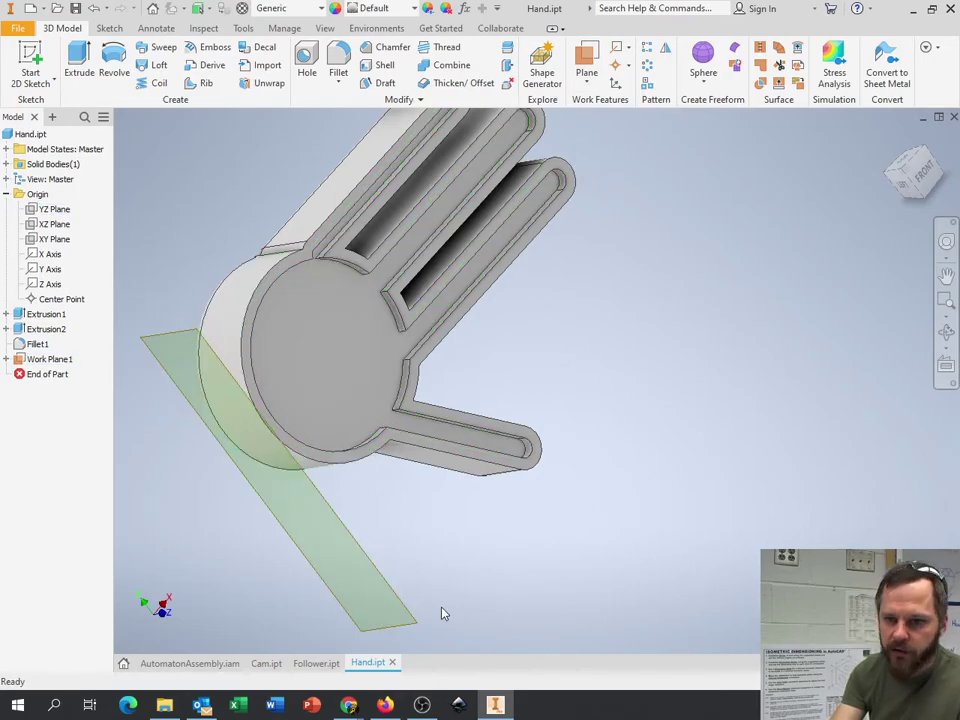
pyautogui.click(30, 62)
pyautogui.click(158, 347)
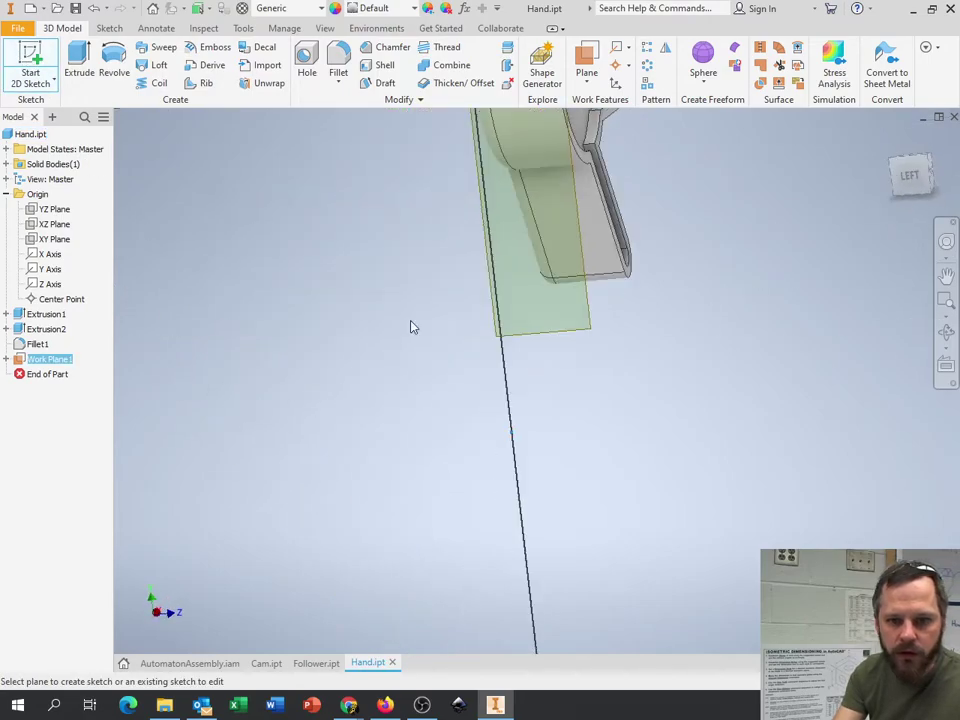
pyautogui.press('F2')
pyautogui.moveTo(680, 361); pyautogui.dragTo(591, 497)
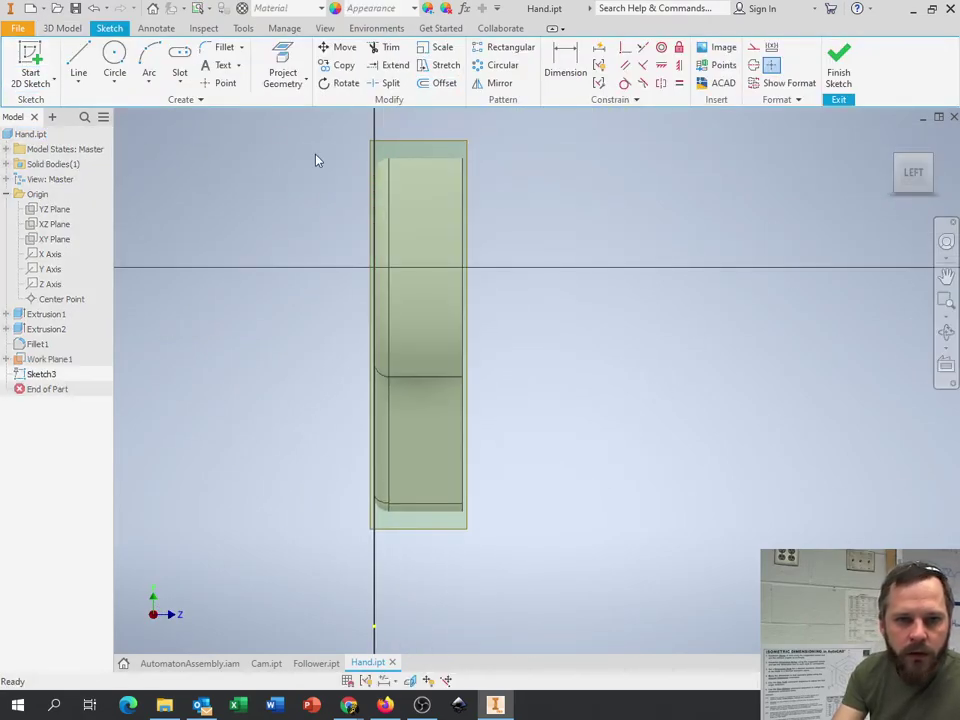
pyautogui.click(114, 60)
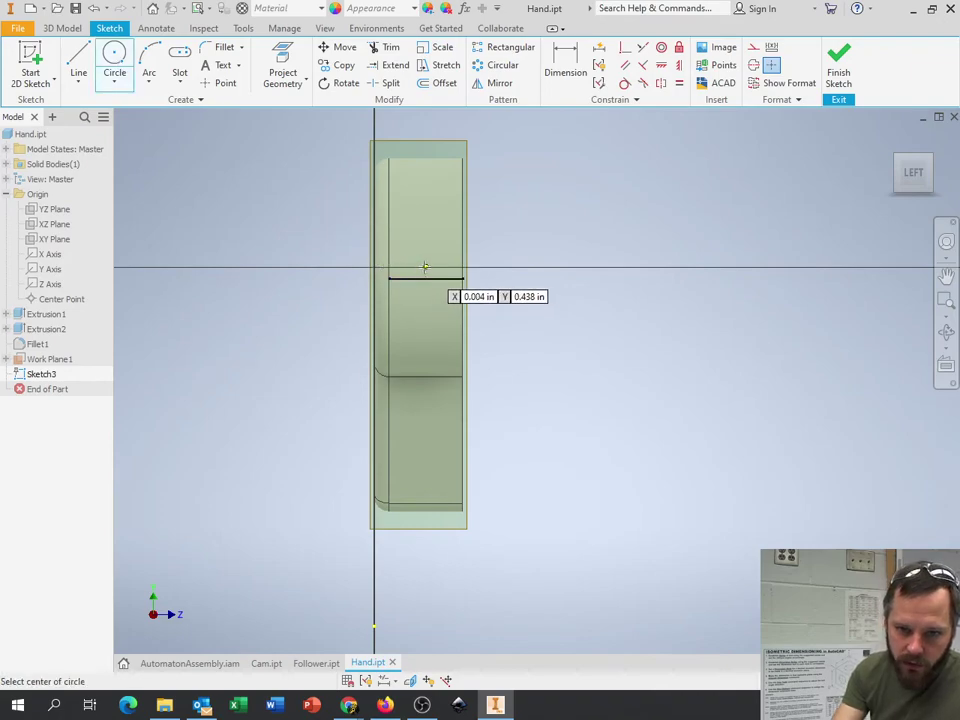
pyautogui.keyDown('shift'); pyautogui.moveTo(421, 269); pyautogui.dragTo(411, 268, button='middle'); pyautogui.keyUp('shift')
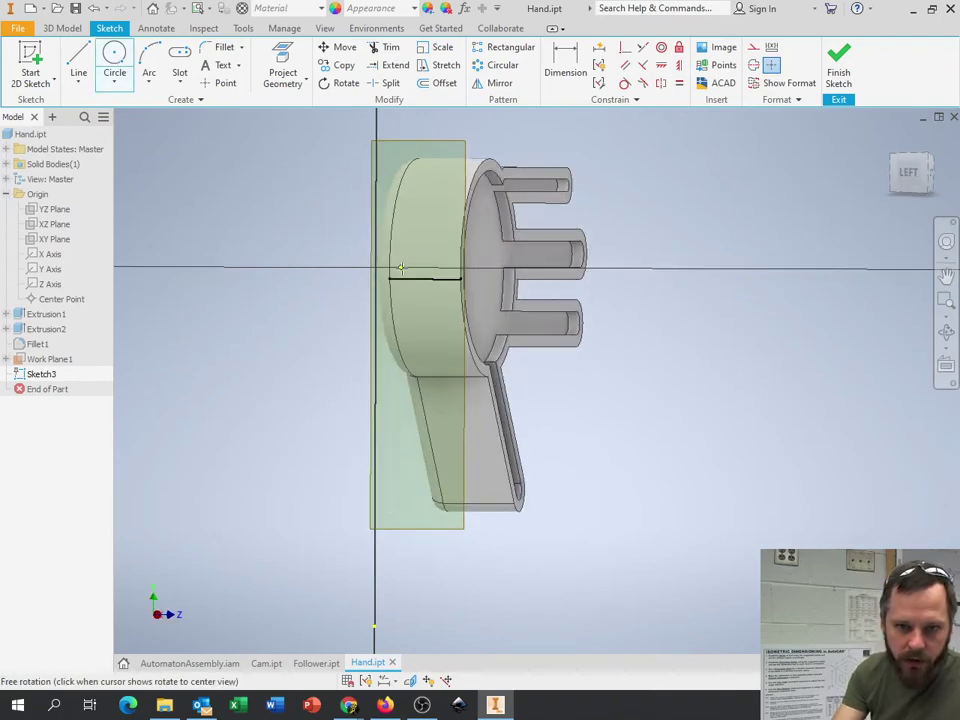
pyautogui.click(411, 268)
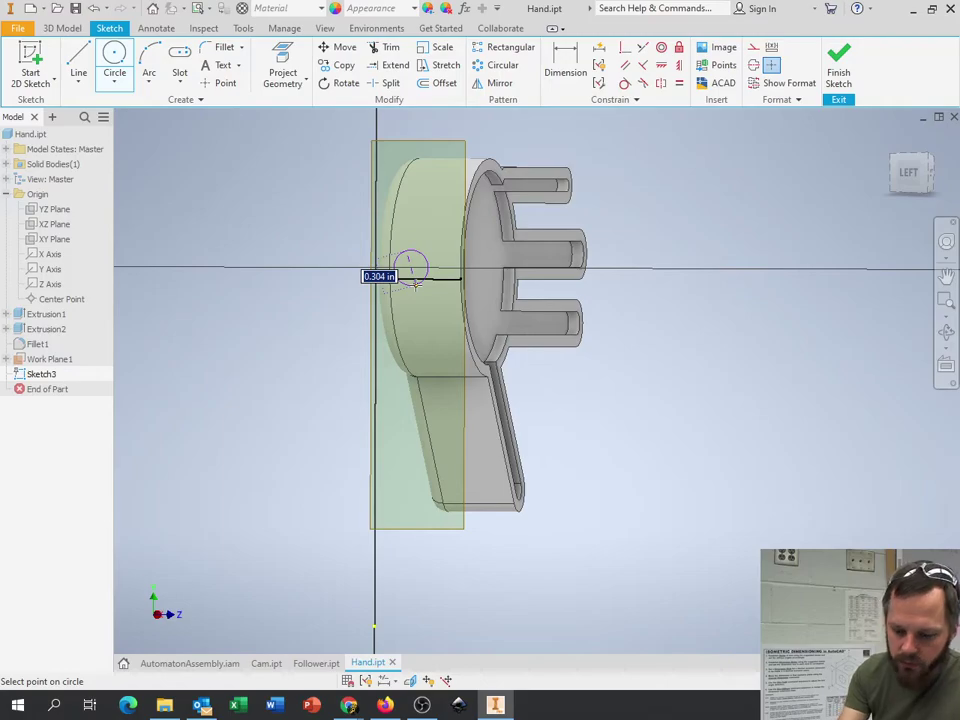
pyautogui.write('.25')
pyautogui.press('Return')
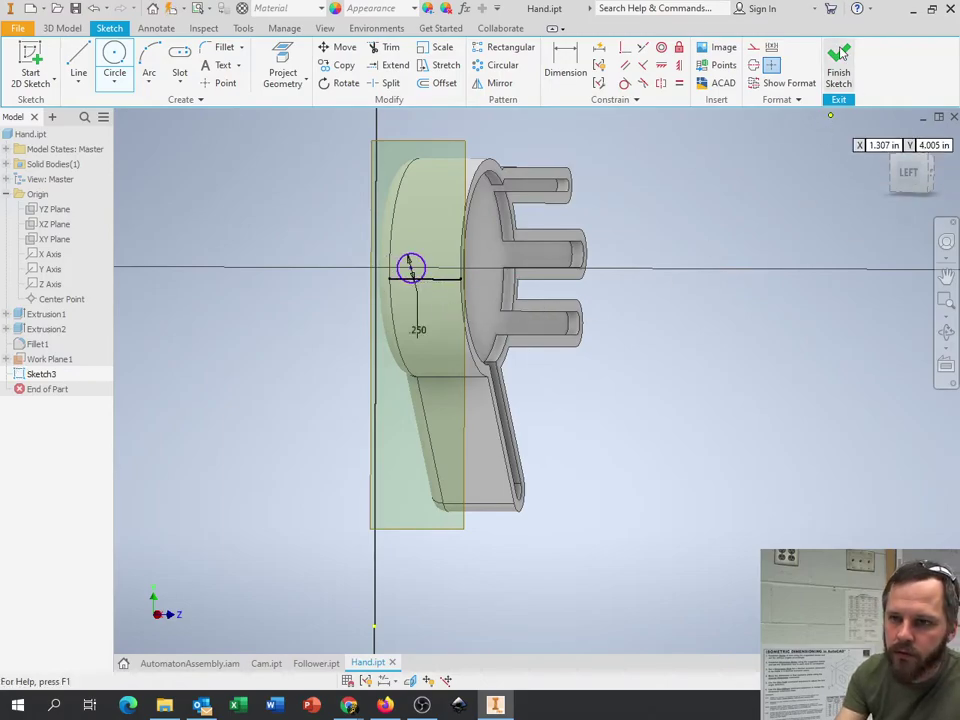
pyautogui.click(838, 70)
# Extrude the 0.25 in circle 0.75 in into the palm using the Join operation
pyautogui.keyDown('shift'); pyautogui.moveTo(626, 381); pyautogui.dragTo(587, 429, button='middle'); pyautogui.keyUp('shift')
pyautogui.scroll(-3, 587, 429)
pyautogui.moveTo(428, 321); pyautogui.dragTo(610, 345, button='middle')
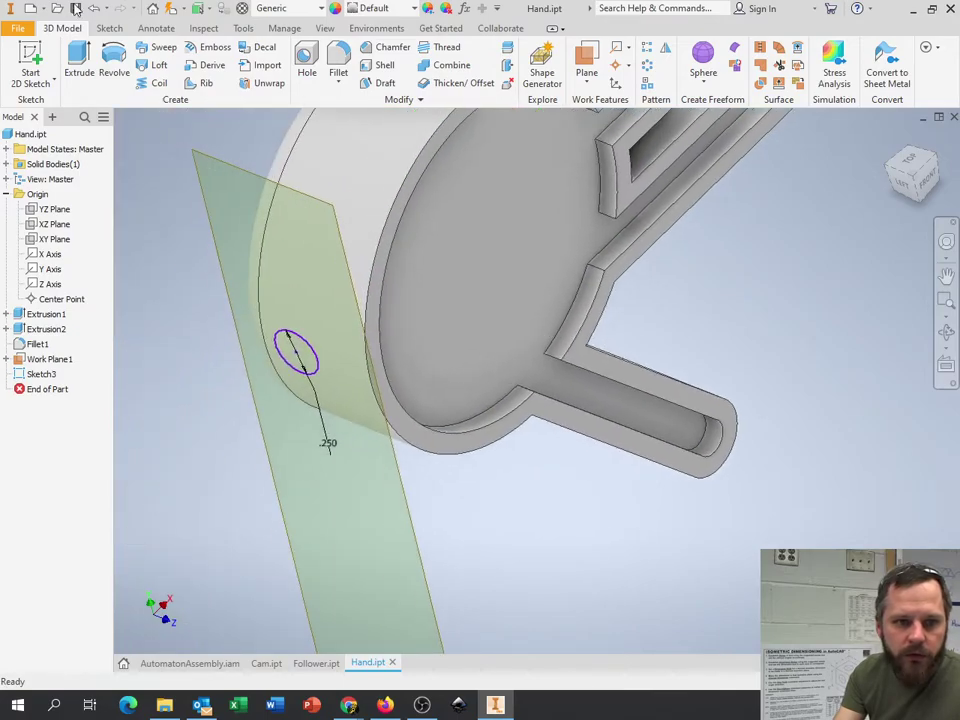
pyautogui.click(80, 62)
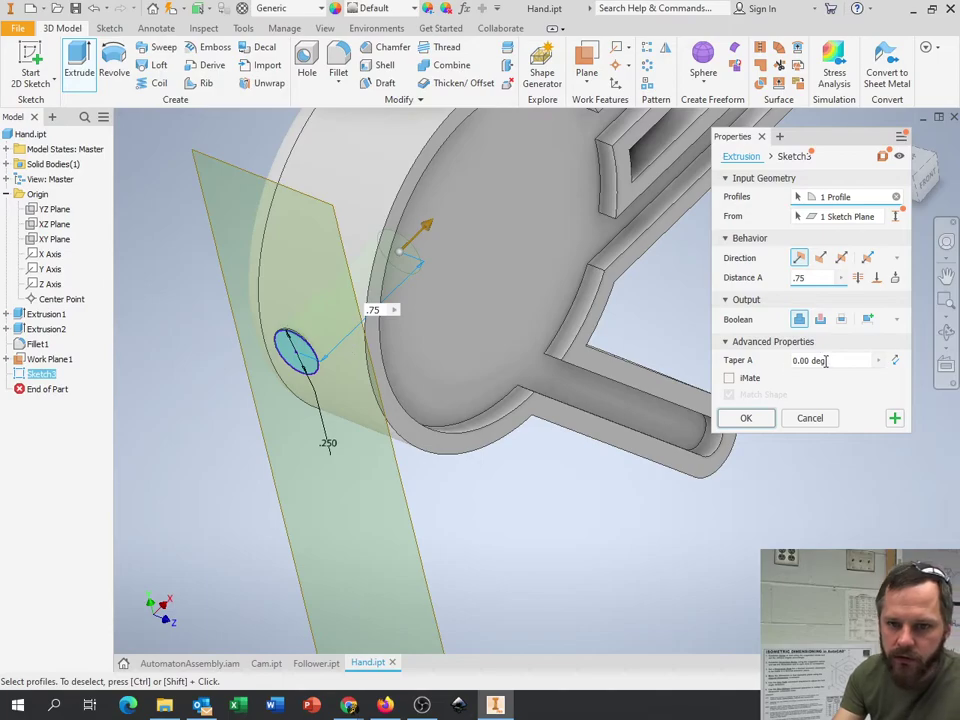
pyautogui.click(760, 421)
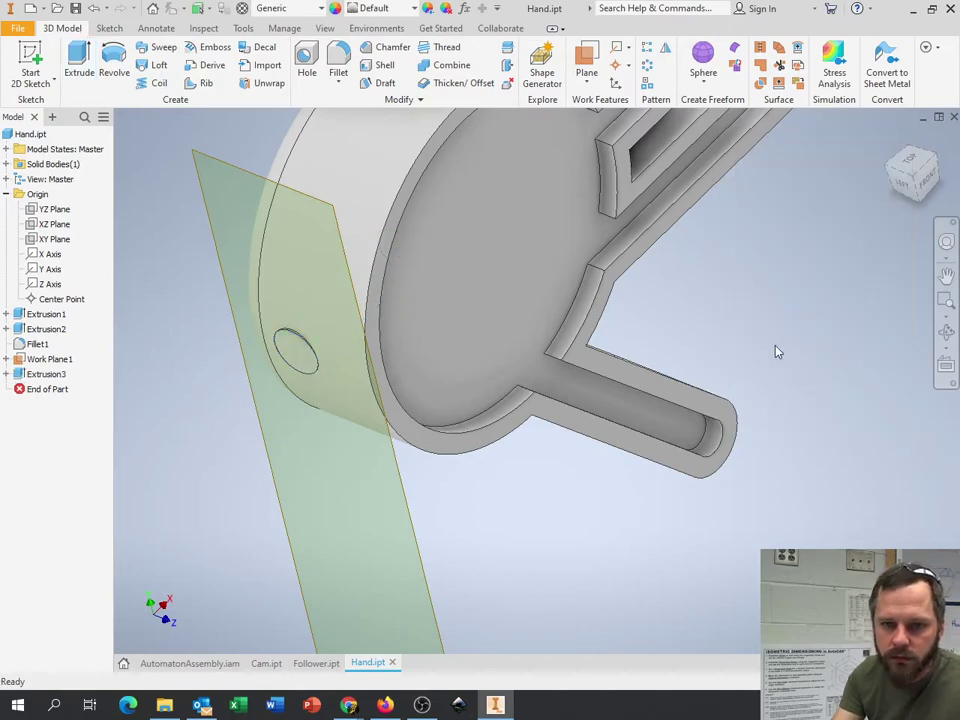
# Change the circle's extrusion from Join to Cut so it makes a rod hole in the palm
pyautogui.doubleClick(72, 375)
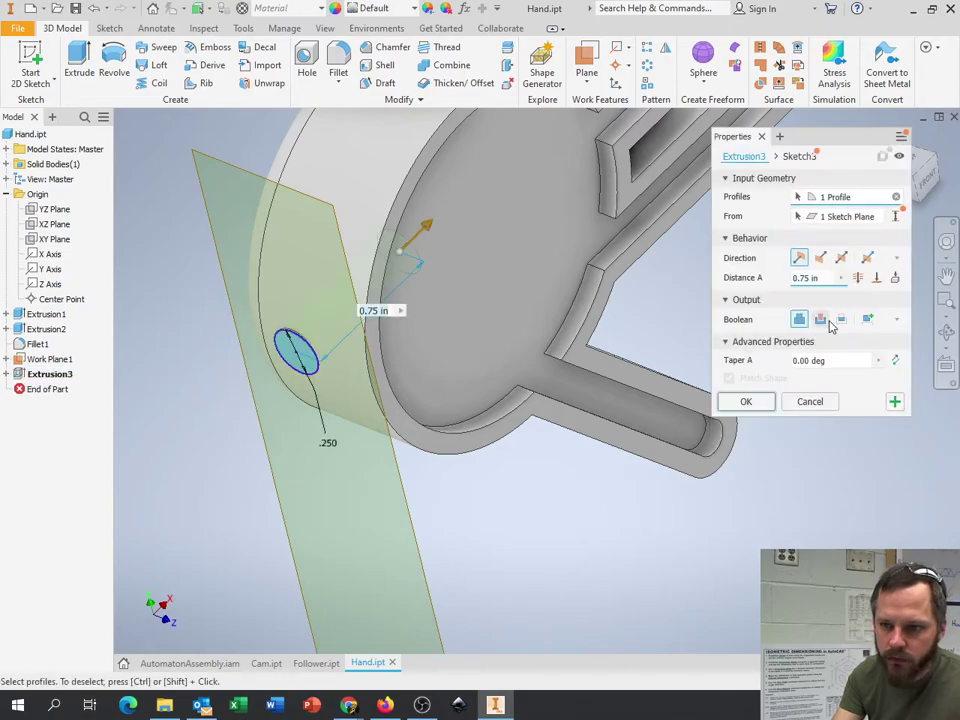
pyautogui.click(823, 322)
pyautogui.click(745, 401)
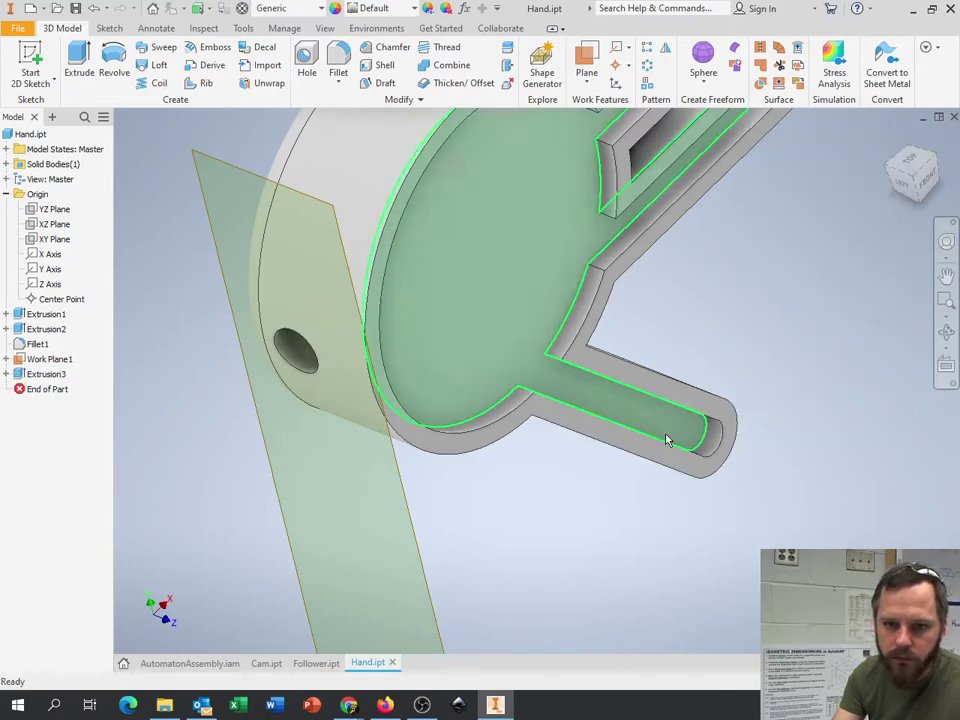
# Hide the tangent work plane at the base of the palm
pyautogui.keyDown('shift'); pyautogui.moveTo(658, 450); pyautogui.dragTo(604, 529, button='middle'); pyautogui.keyUp('shift')
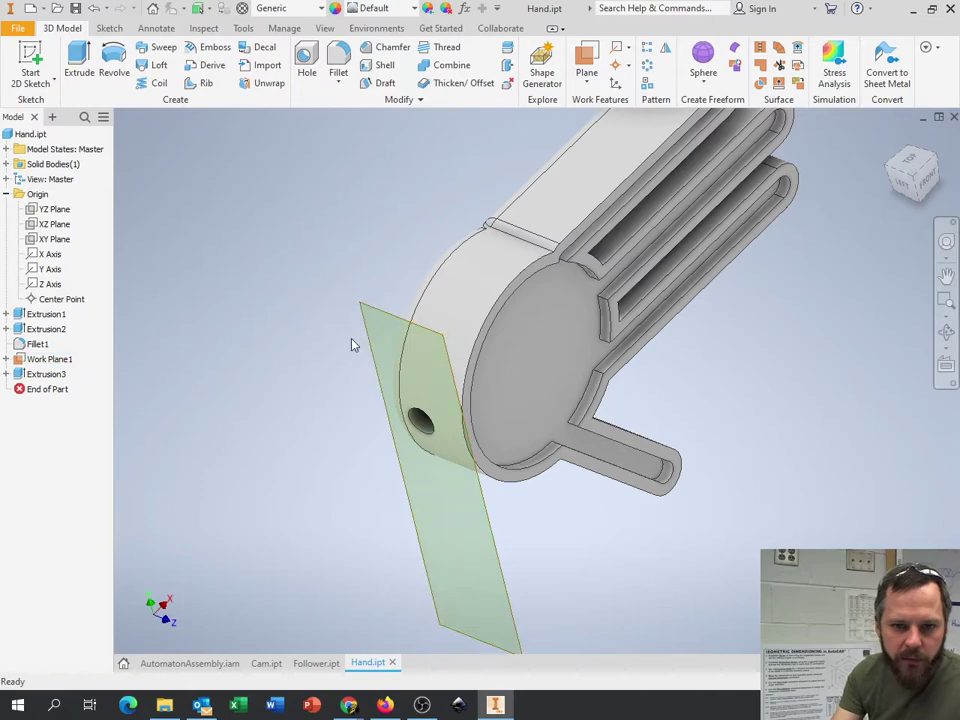
pyautogui.rightClick(47, 365)
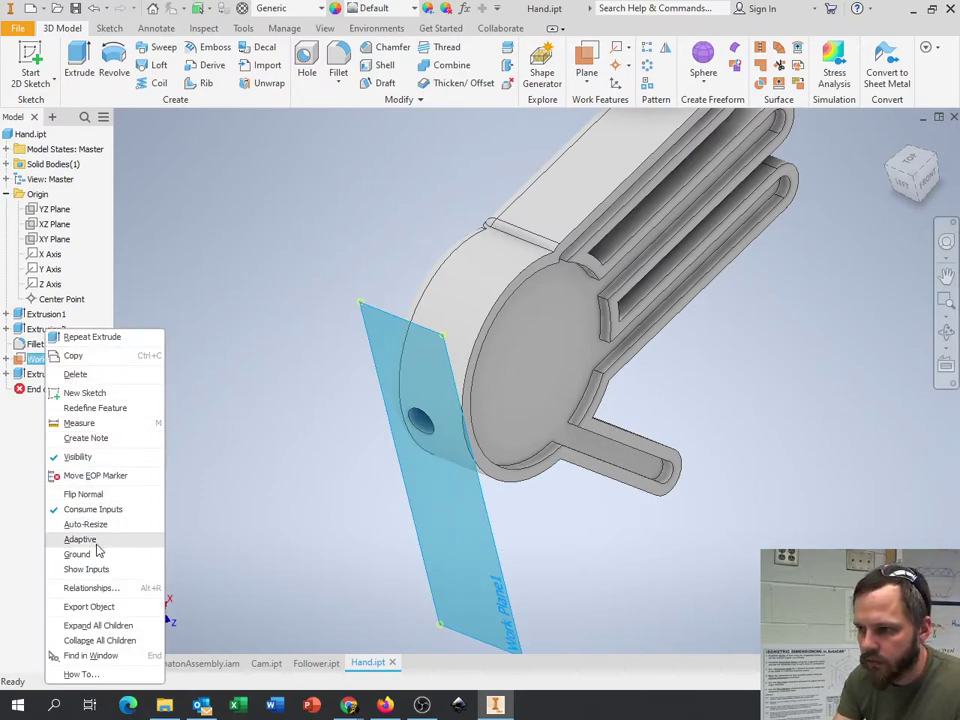
pyautogui.click(77, 456)
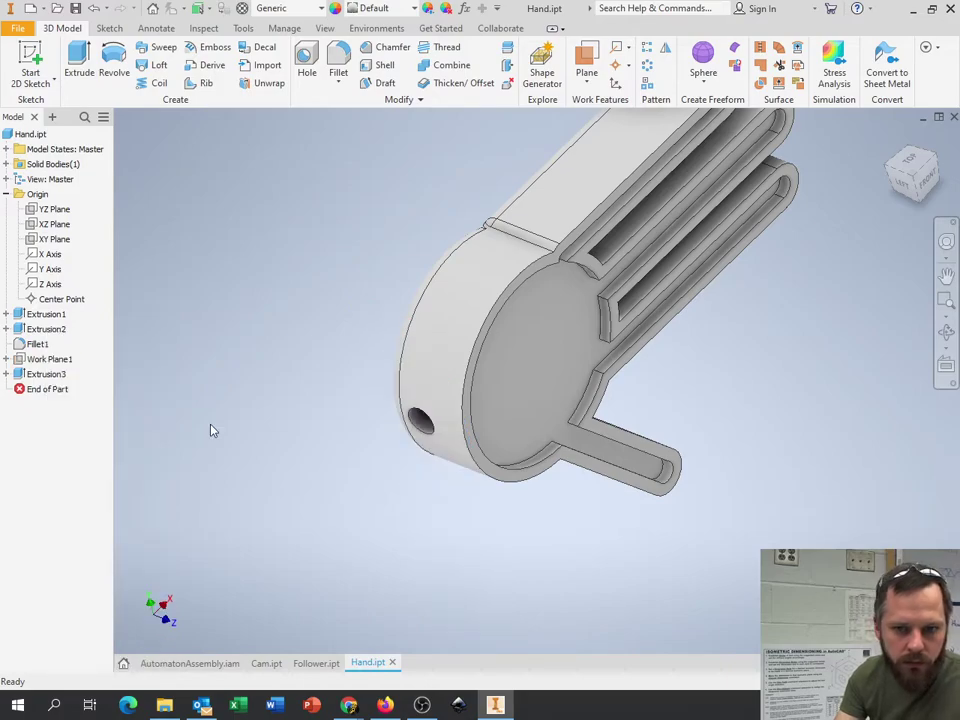
pyautogui.scroll(3, 544, 304)
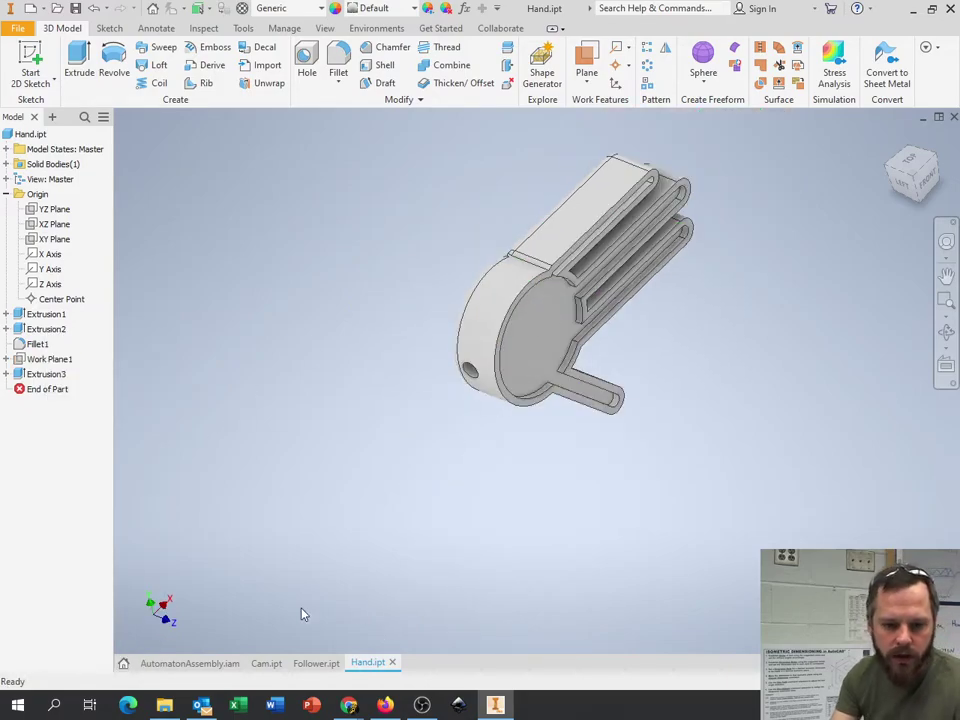
# In the automaton assembly, place an opposed Insert constraint with 0.000 in offset between the hand's hole and the nearer follower rod's top edge
pyautogui.click(190, 663)
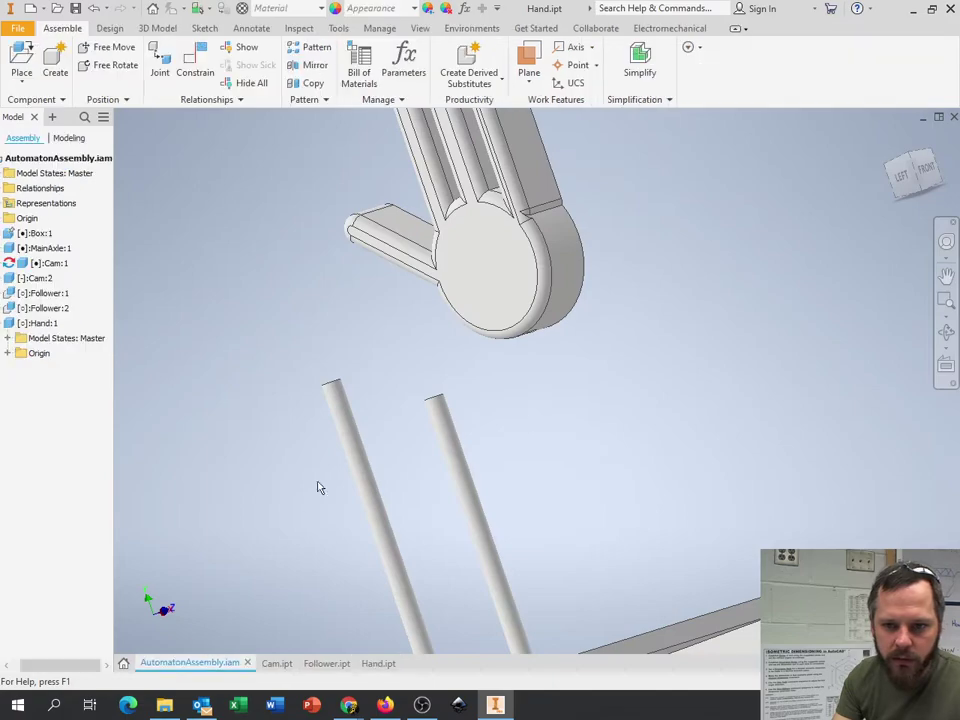
pyautogui.moveTo(623, 407)
pyautogui.keyDown('shift'); pyautogui.mouseDown(button='middle')
pyautogui.moveTo(630, 385)
pyautogui.moveTo(614, 392)
pyautogui.mouseUp(button='middle'); pyautogui.keyUp('shift')
pyautogui.click(198, 64)
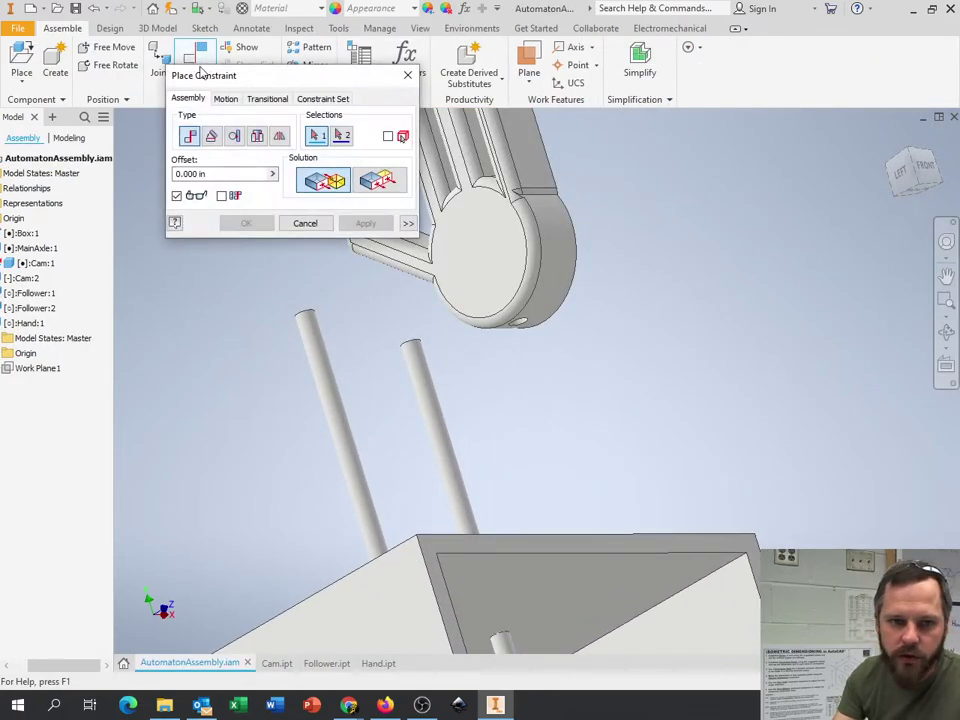
pyautogui.click(257, 137)
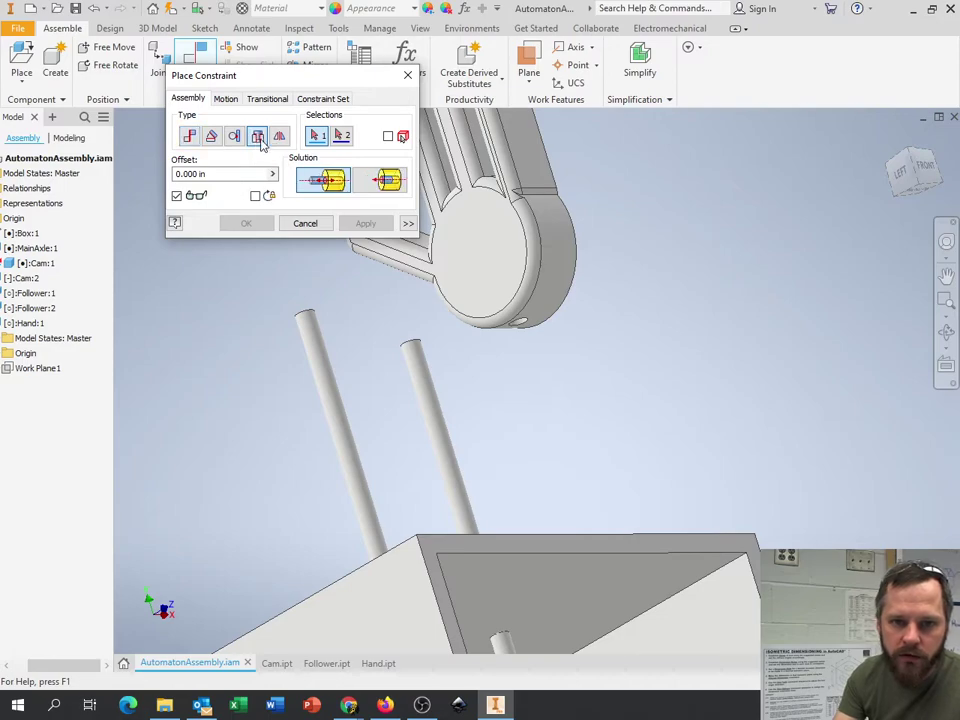
pyautogui.scroll(2, 530, 332)
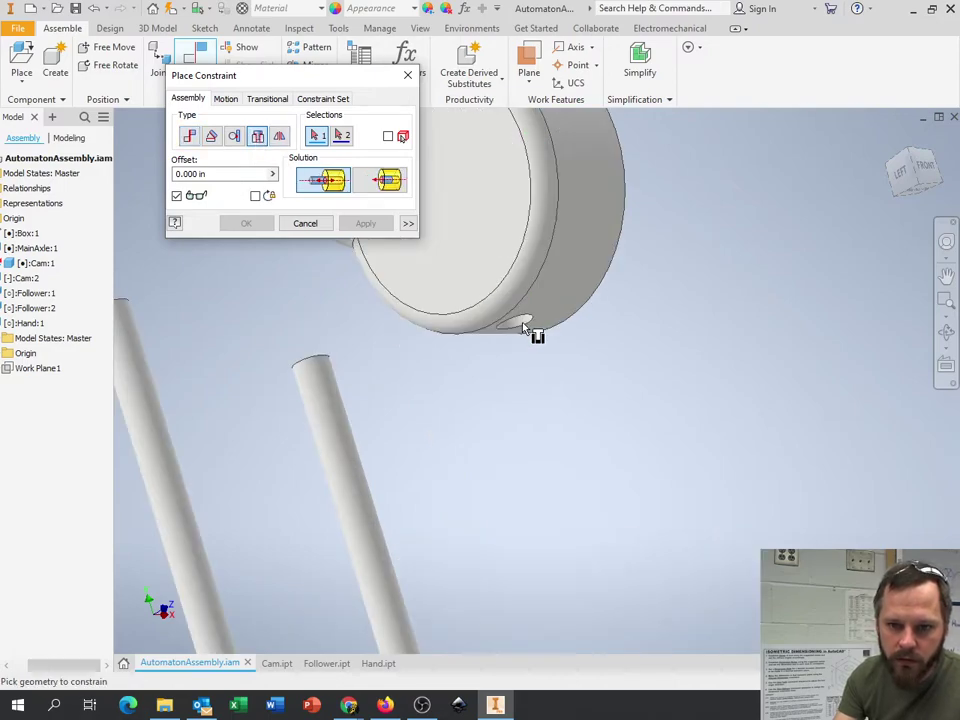
pyautogui.click(318, 360)
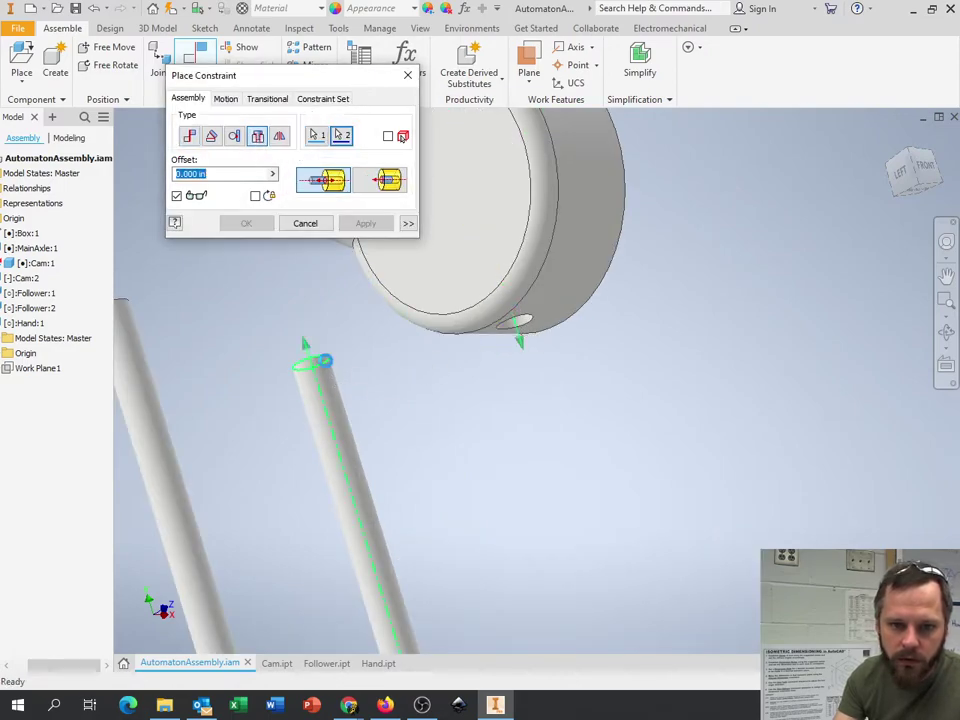
pyautogui.click(383, 183)
pyautogui.click(340, 182)
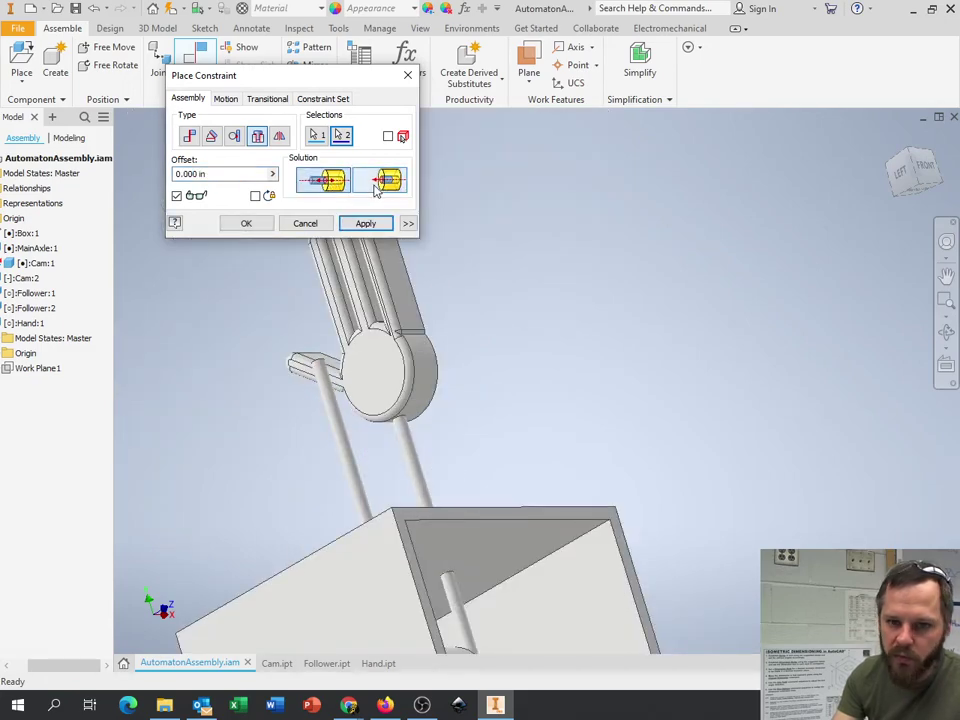
pyautogui.click(366, 224)
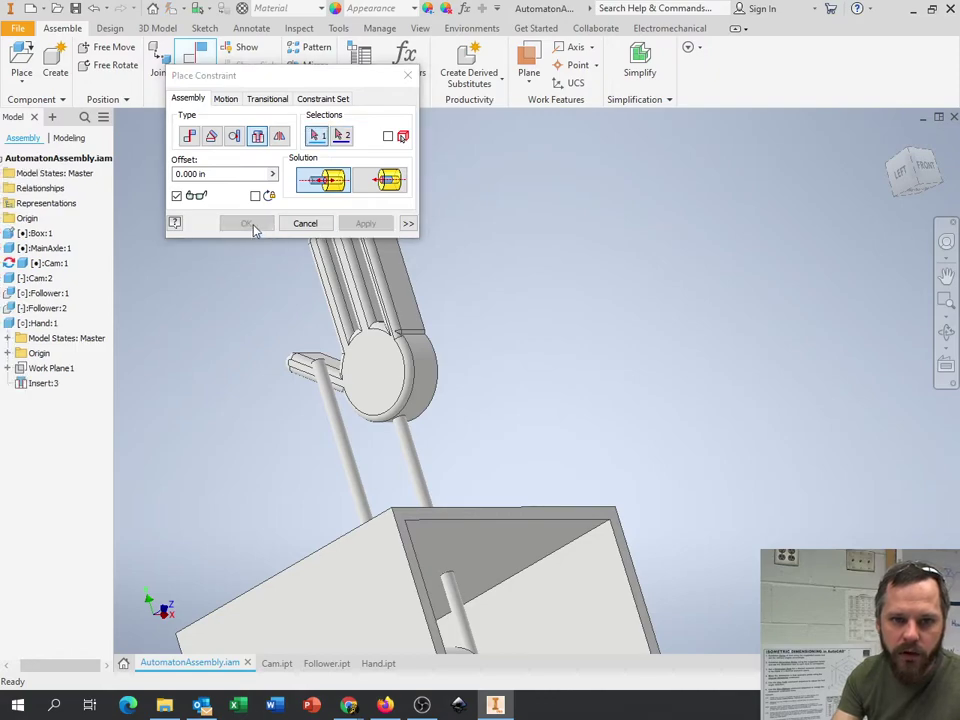
pyautogui.click(303, 223)
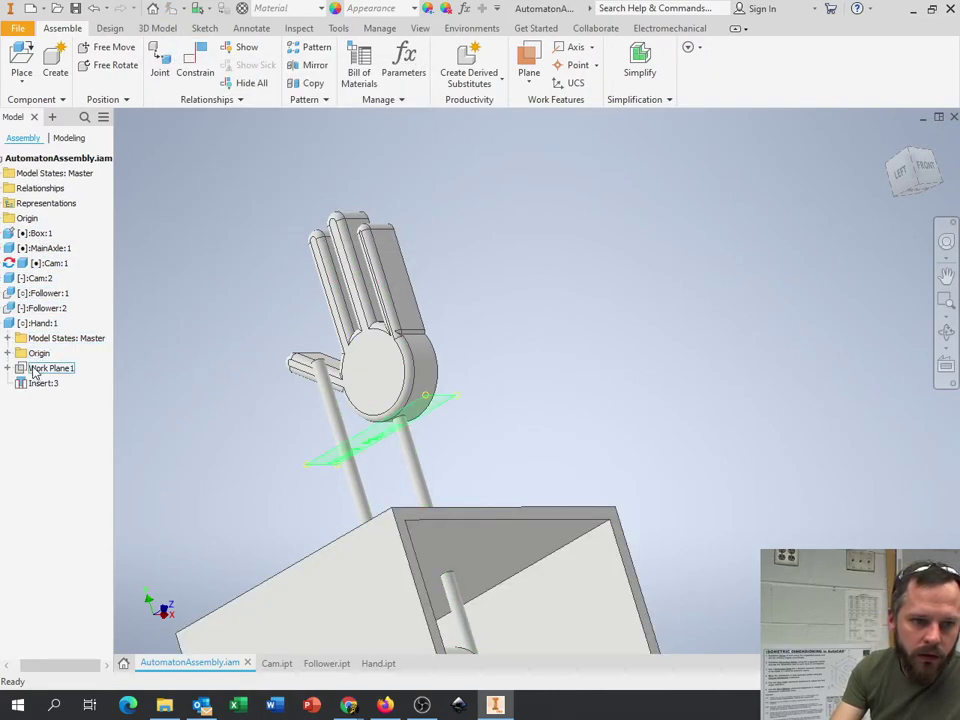
# Add a second hand and attach its hole to the other follower rod's top edge with an opposed Insert constraint, offset 0.000 in
pyautogui.moveTo(35, 325); pyautogui.dragTo(233, 319)
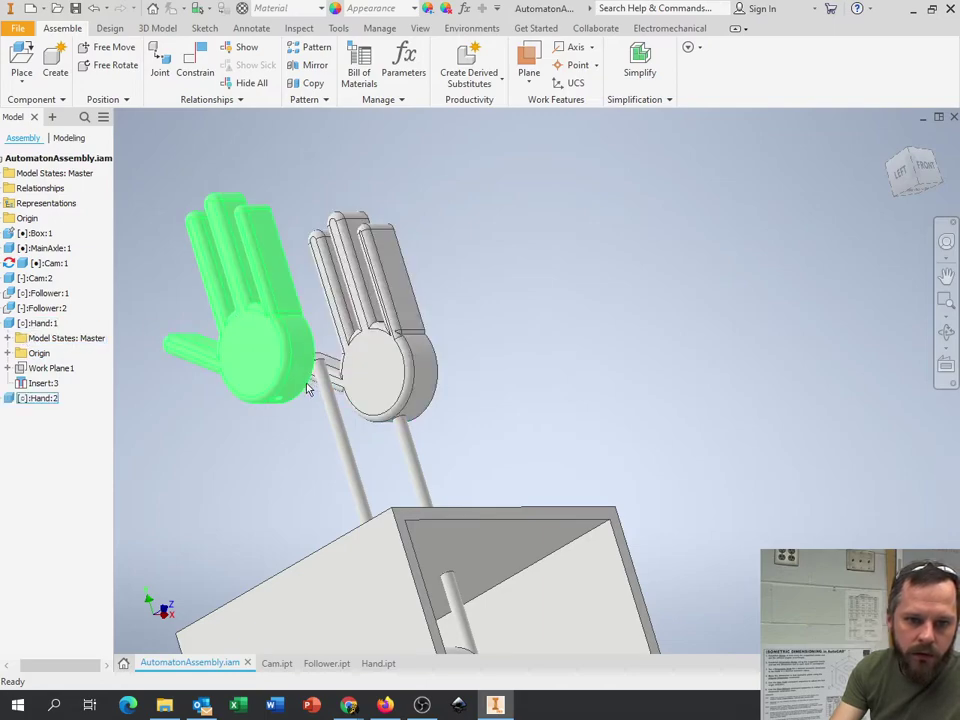
pyautogui.rightClick(274, 418)
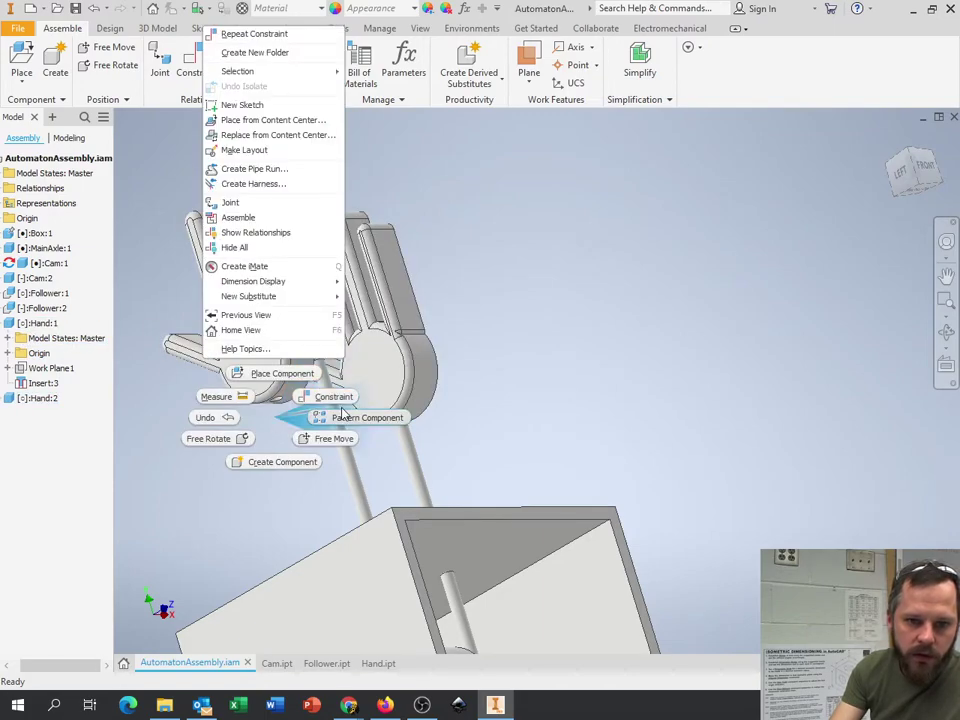
pyautogui.click(336, 400)
pyautogui.press('c')
pyautogui.click(257, 137)
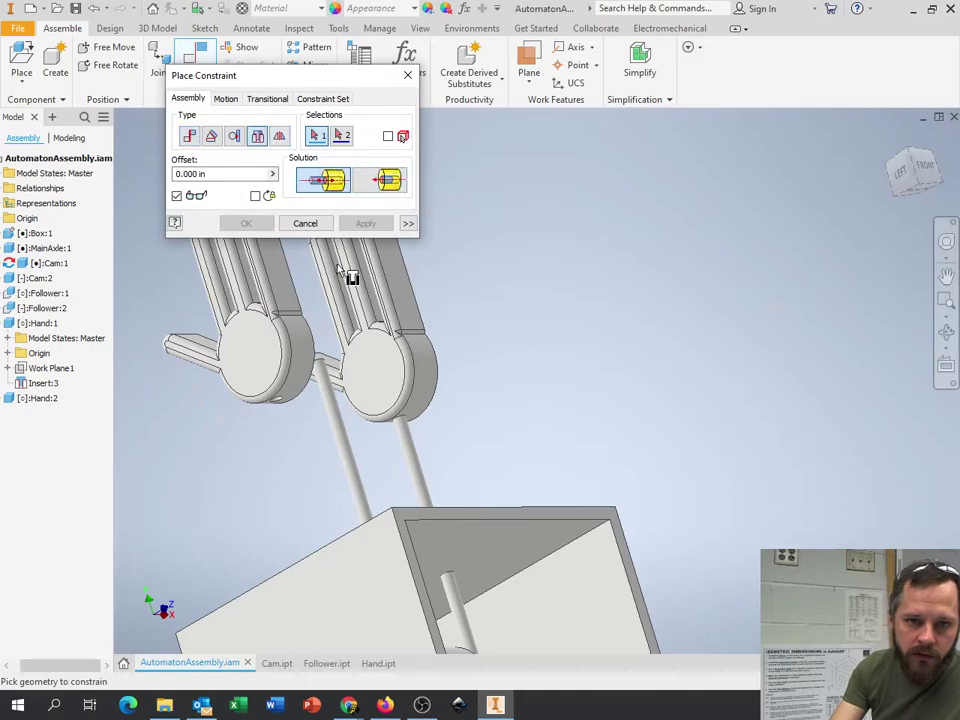
pyautogui.click(284, 404)
pyautogui.scroll(3, 285, 407)
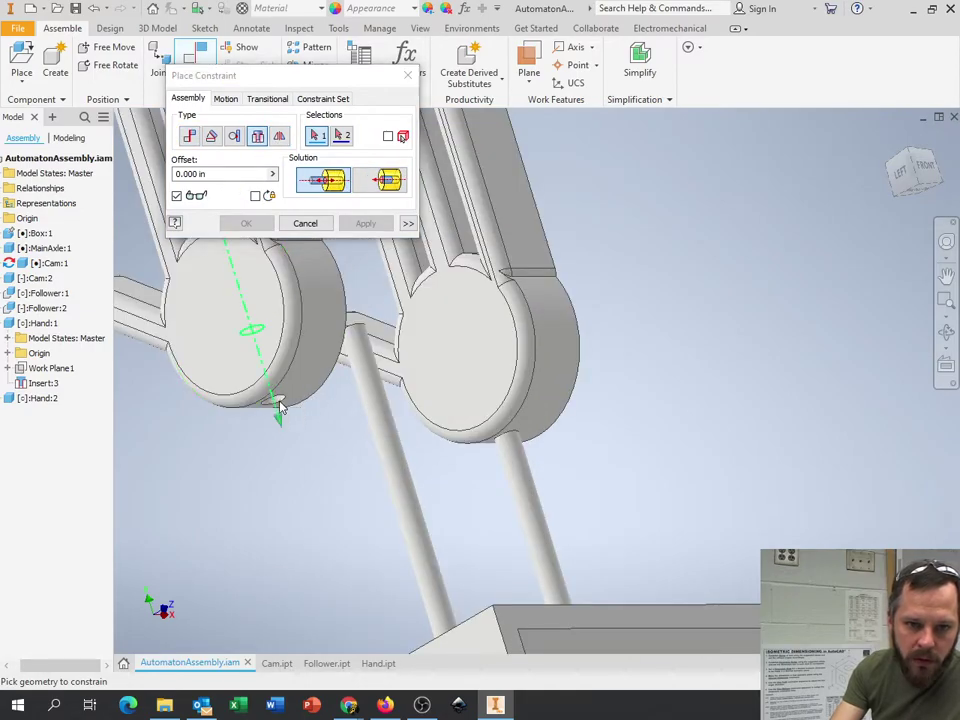
pyautogui.click(360, 328)
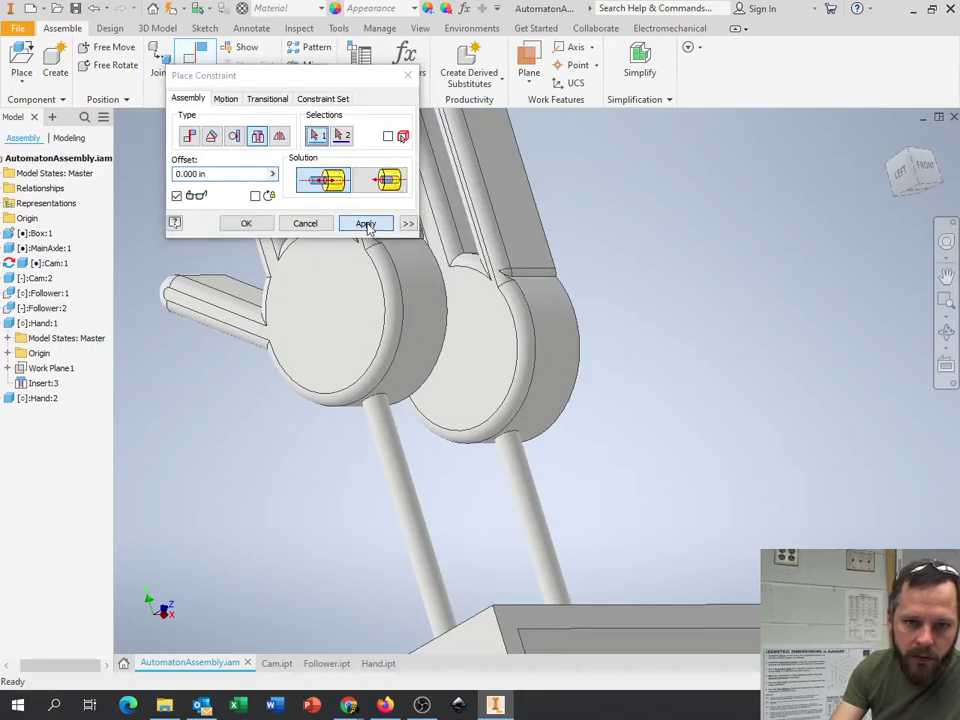
pyautogui.click(366, 223)
pyautogui.click(305, 223)
# Turn the main axle protruding from the box's side to test the motion of the followers and hands
pyautogui.scroll(-5, 737, 386)
pyautogui.keyDown('shift'); pyautogui.moveTo(737, 386); pyautogui.dragTo(606, 401, button='middle'); pyautogui.keyUp('shift')
pyautogui.click(570, 608)
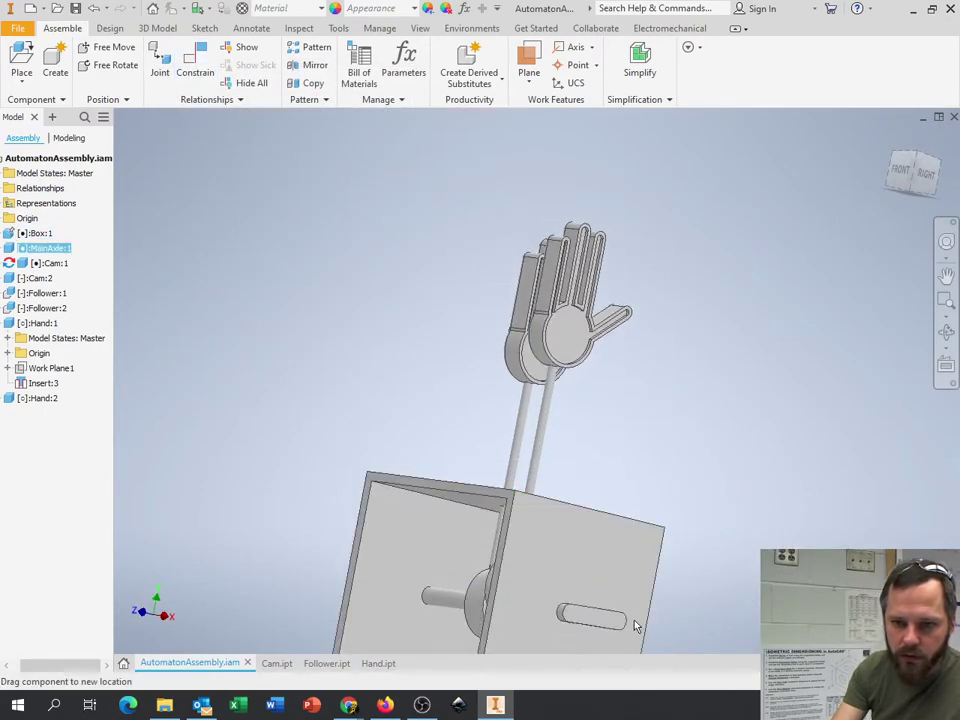